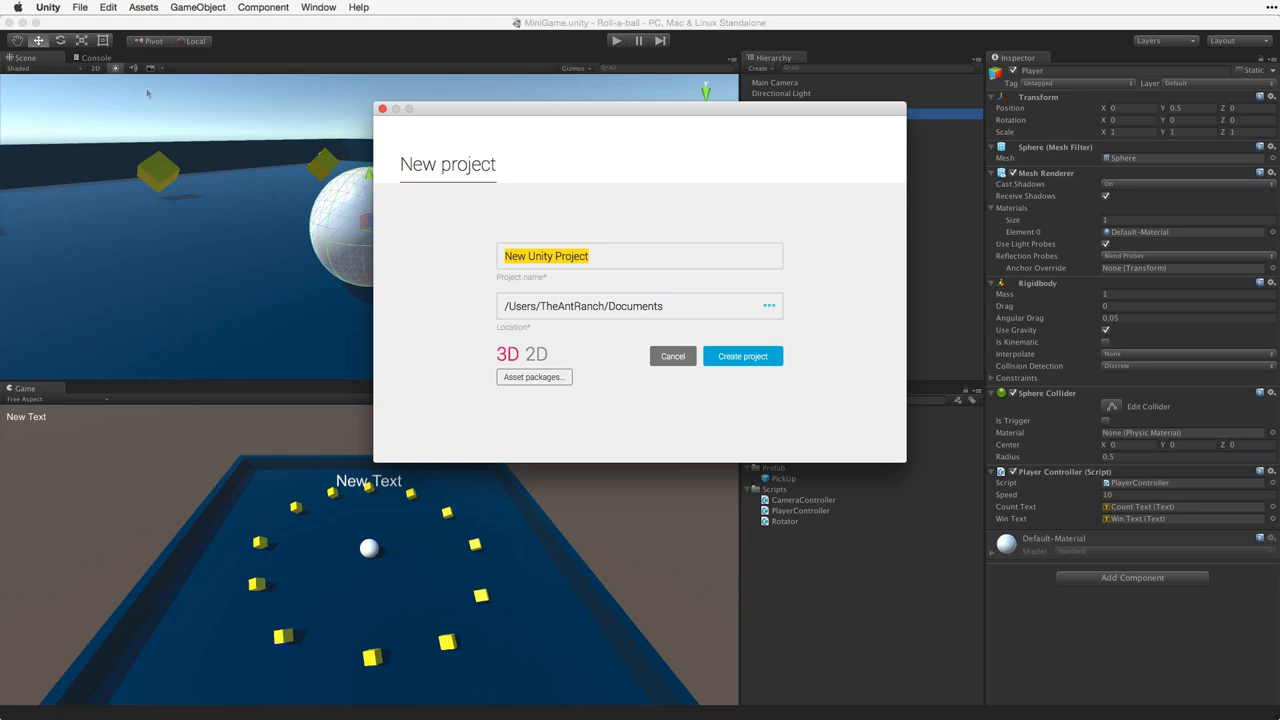
- Create a new 3D project named Roll a Ball, stored on the Desktop
{"action": "type", "text": "Roll a Ball"}
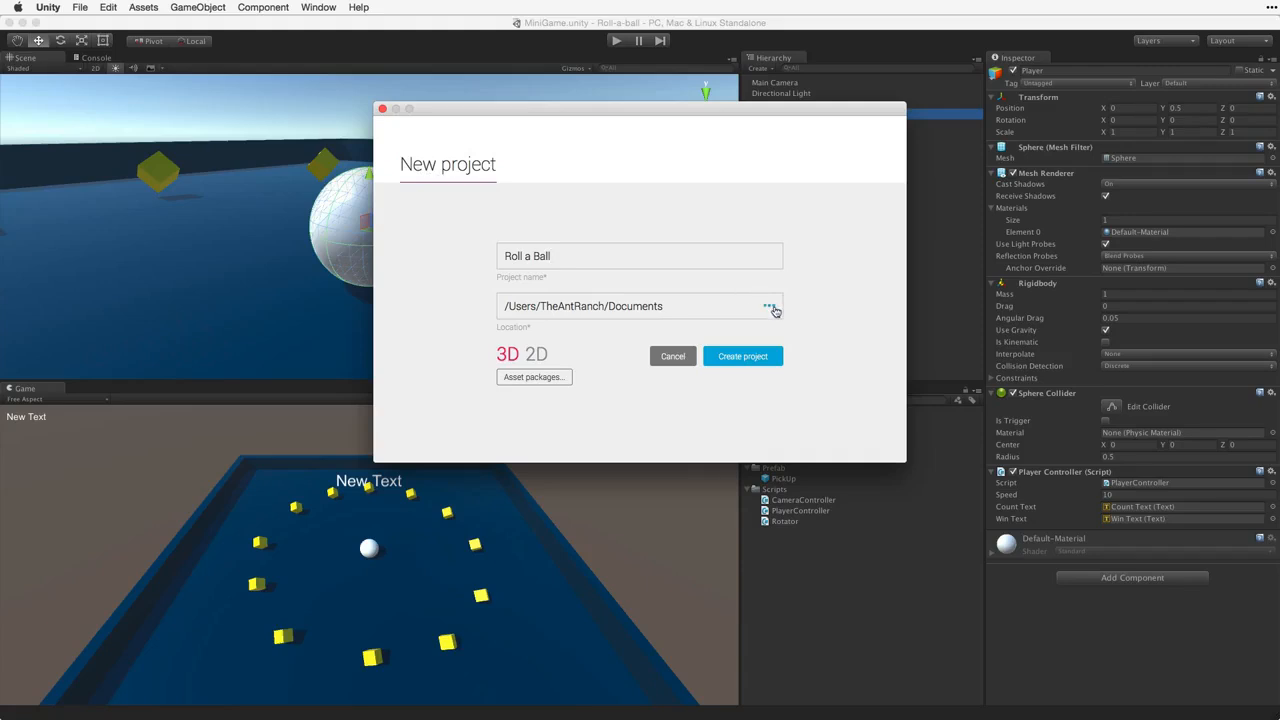
{"action": "left_click", "coordinate": [769, 307]}
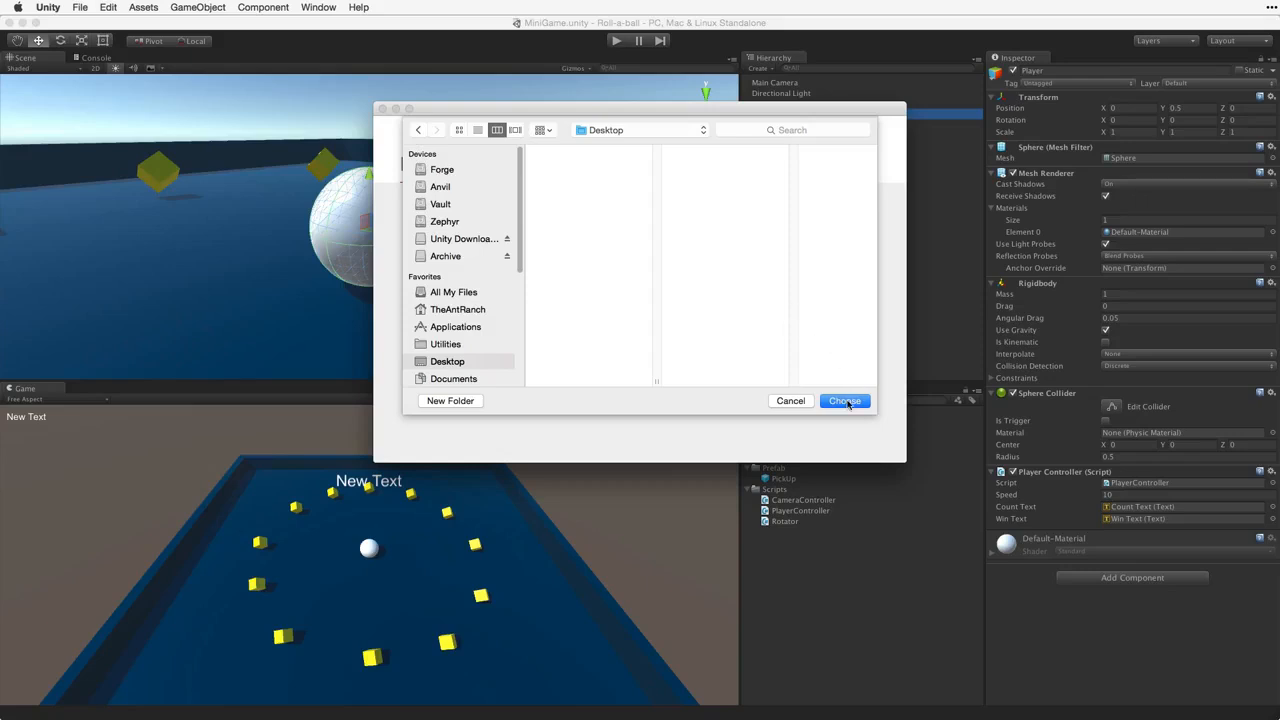
{"action": "left_click", "coordinate": [845, 401]}
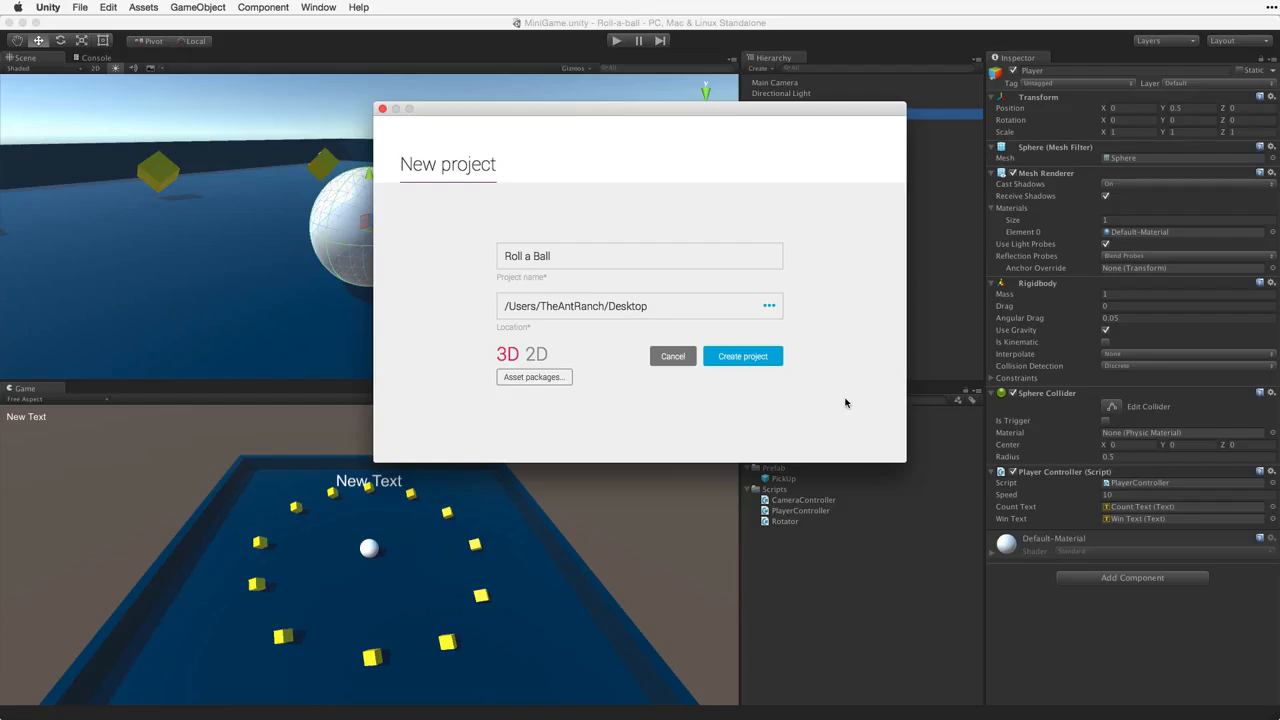
{"action": "left_click", "coordinate": [539, 356]}
{"action": "left_click", "coordinate": [509, 357]}
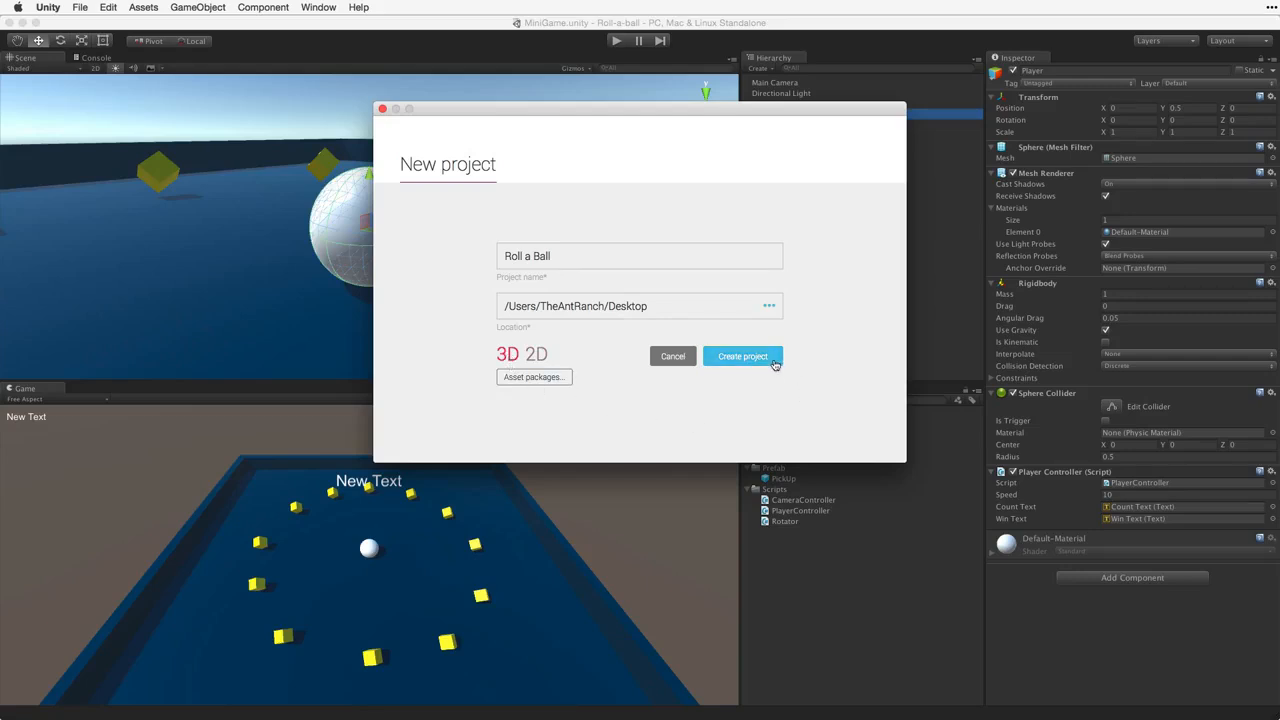
{"action": "left_click", "coordinate": [774, 364]}
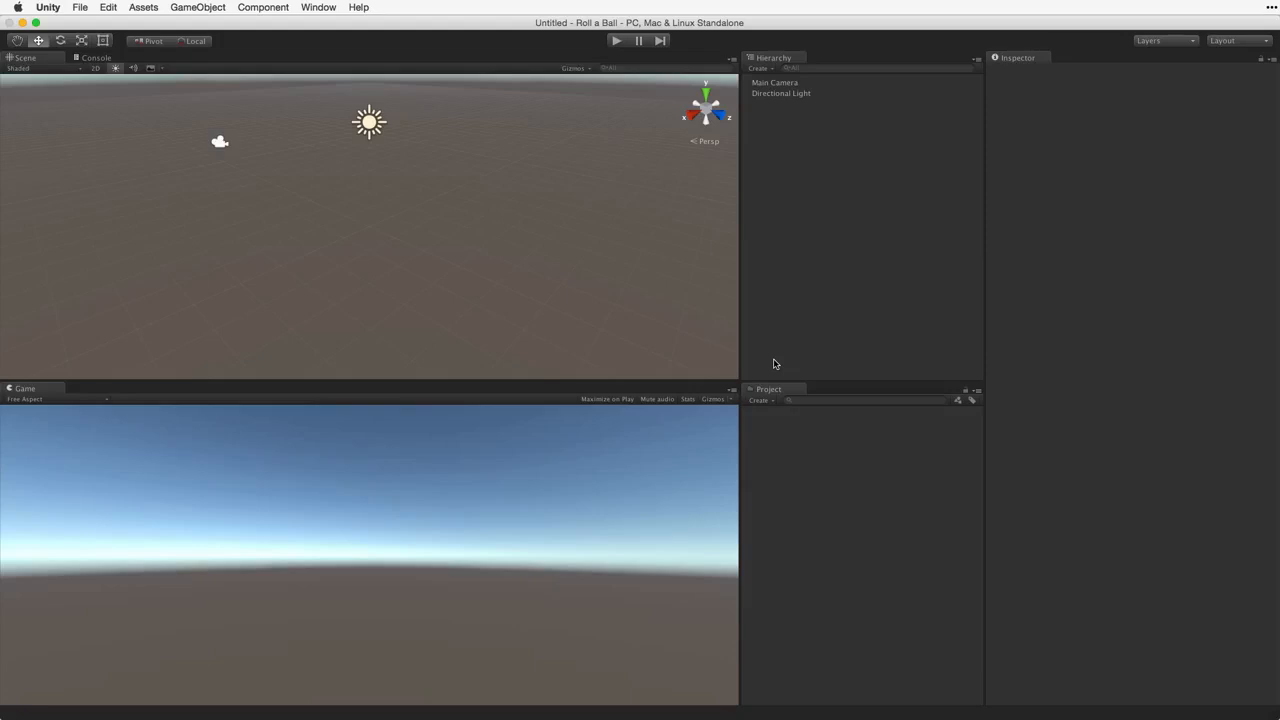
- Start saving the scene and create a new folder named _Scenes inside the project's Assets folder
{"action": "left_click", "coordinate": [80, 7]}
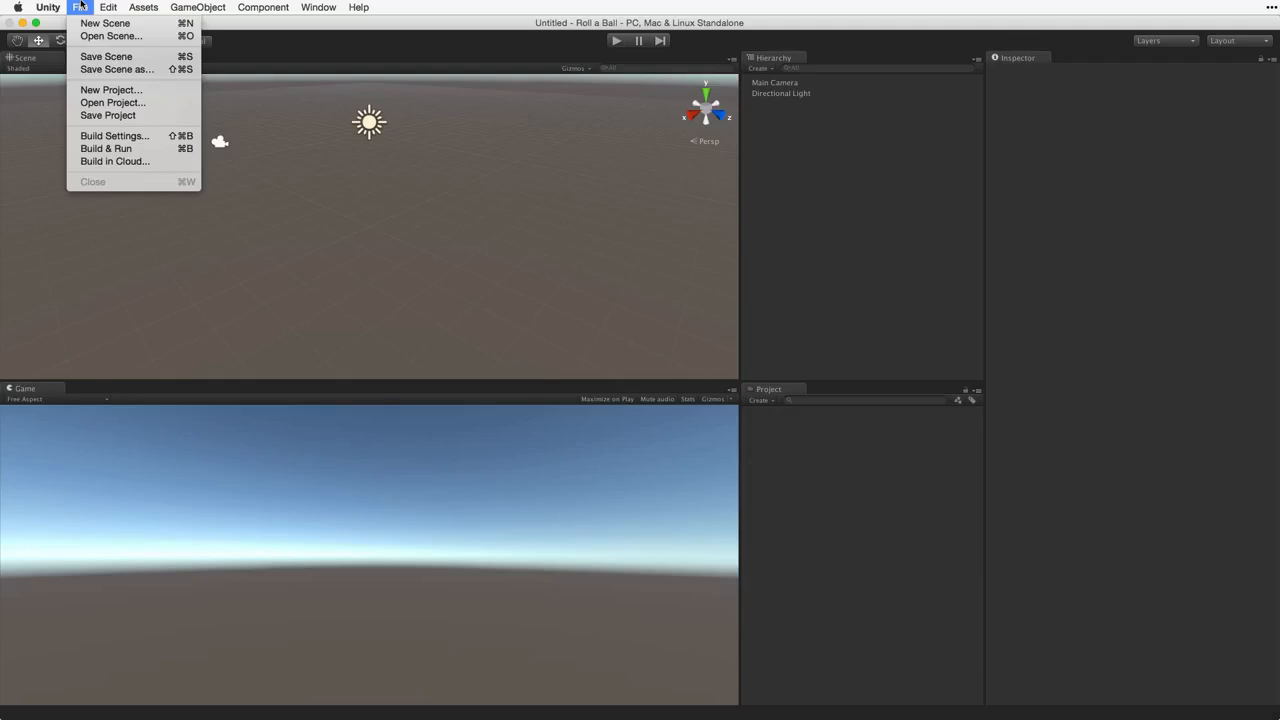
{"action": "left_click", "coordinate": [93, 60]}
{"action": "left_click", "coordinate": [736, 198]}
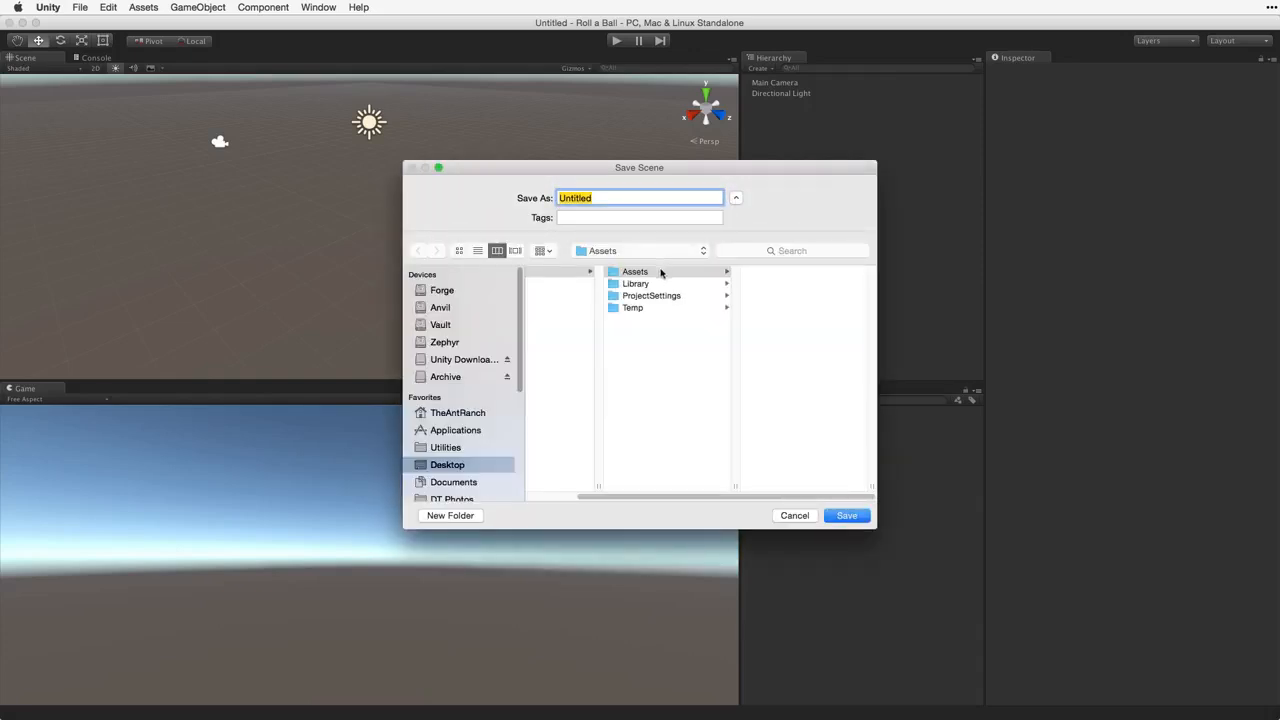
{"action": "left_click", "coordinate": [664, 271]}
{"action": "left_click", "coordinate": [471, 515]}
{"action": "type", "text": "_Scenes"}
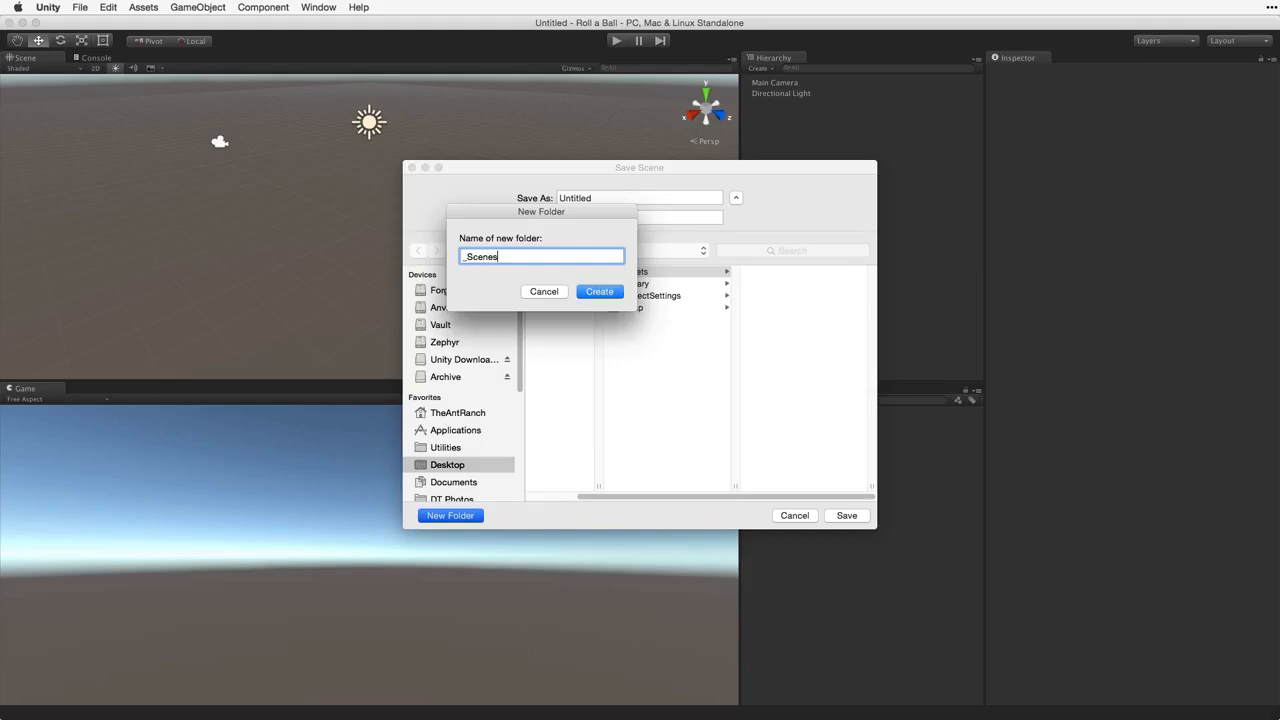
{"action": "key", "text": "Return"}
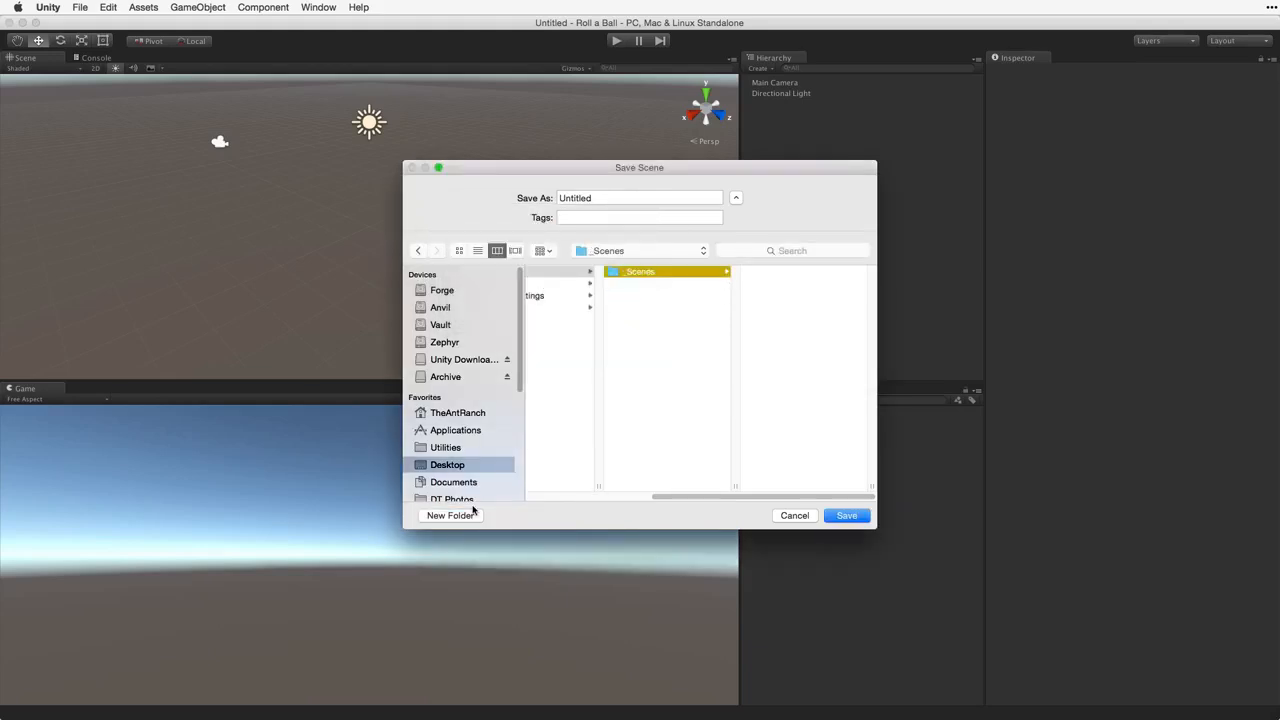
- Save the scene as MiniGame in the _Scenes folder and select the saved scene among the project assets
{"action": "double_click", "coordinate": [582, 199]}
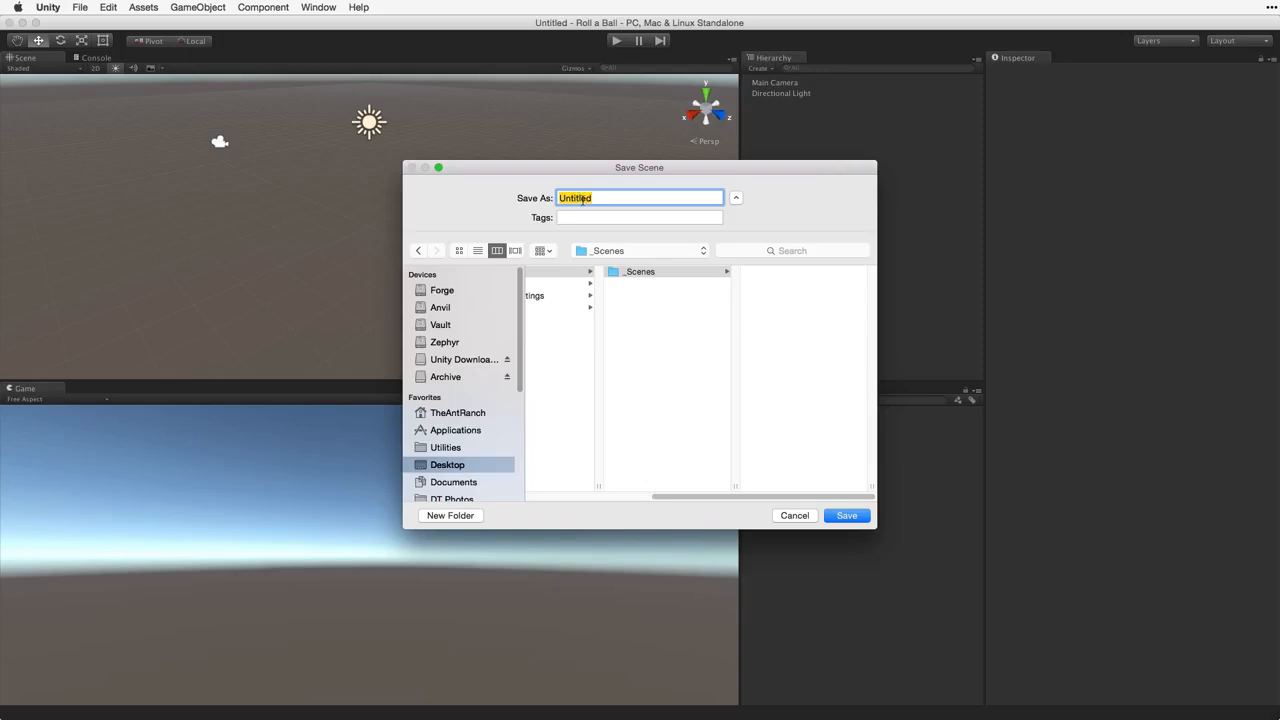
{"action": "type", "text": "MiniGame"}
{"action": "key", "text": "Return"}
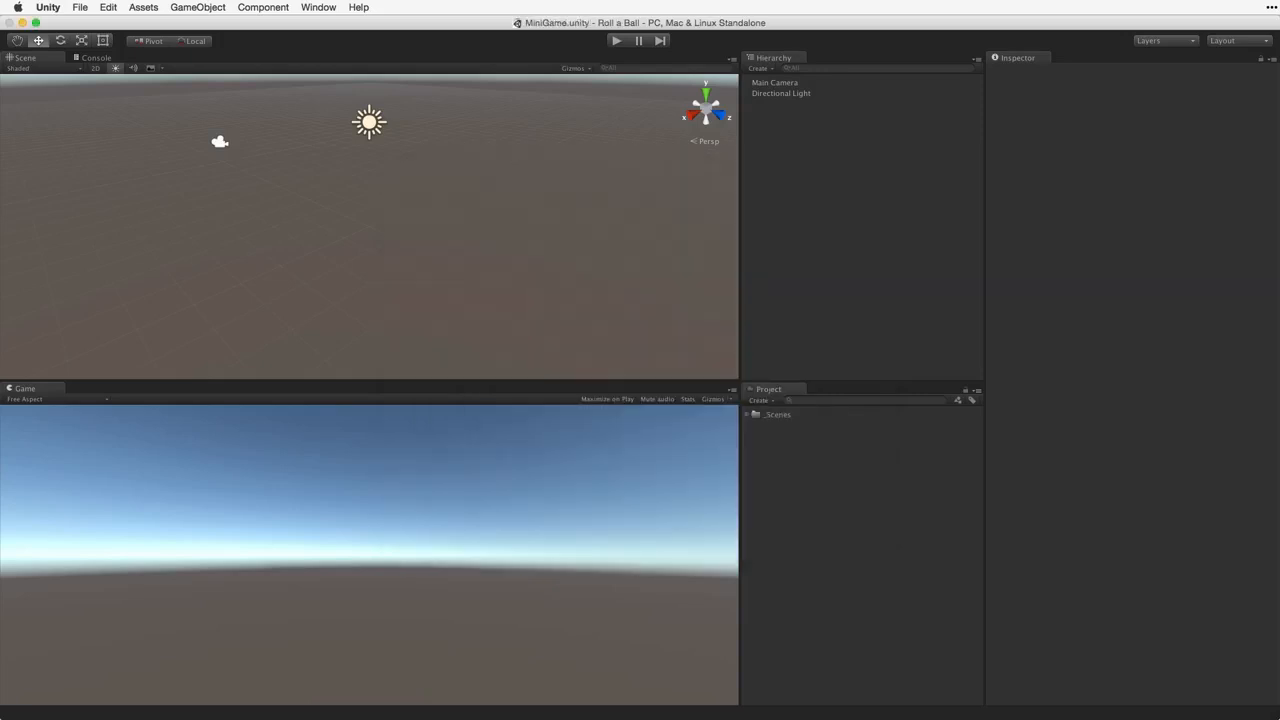
{"action": "left_click", "coordinate": [746, 415]}
{"action": "left_click", "coordinate": [776, 427]}
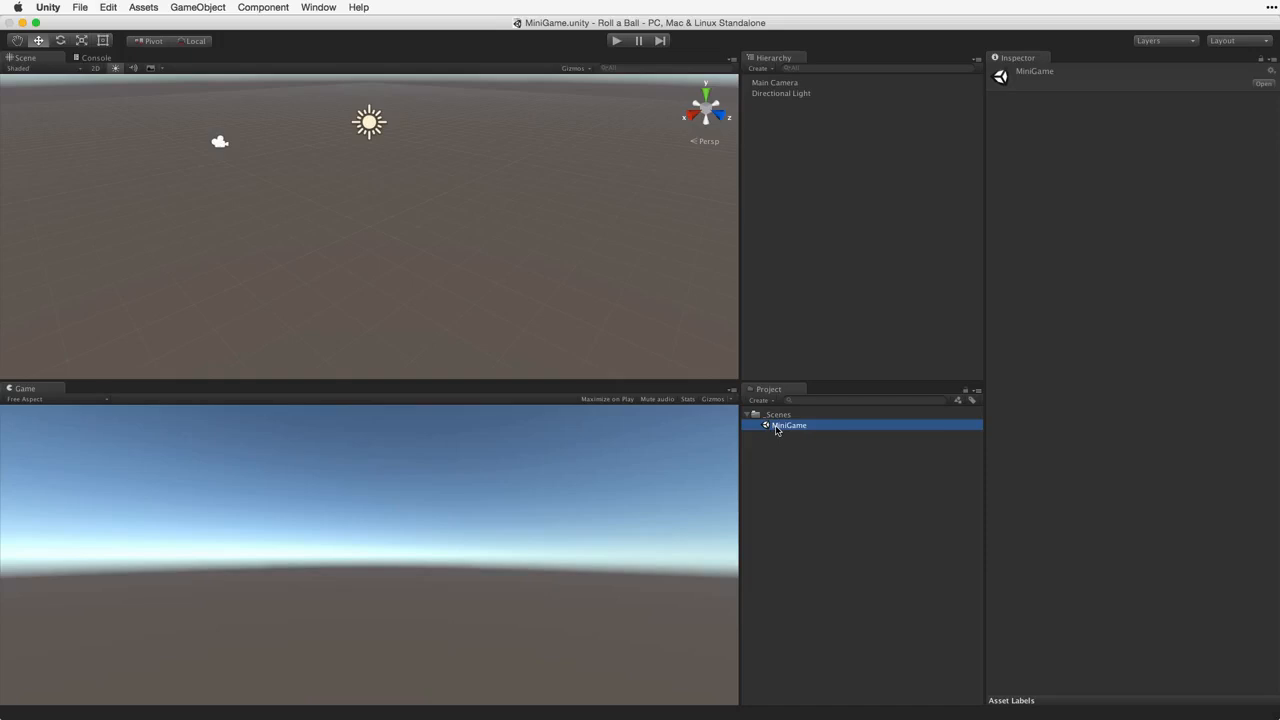
{"action": "left_click", "coordinate": [221, 8]}
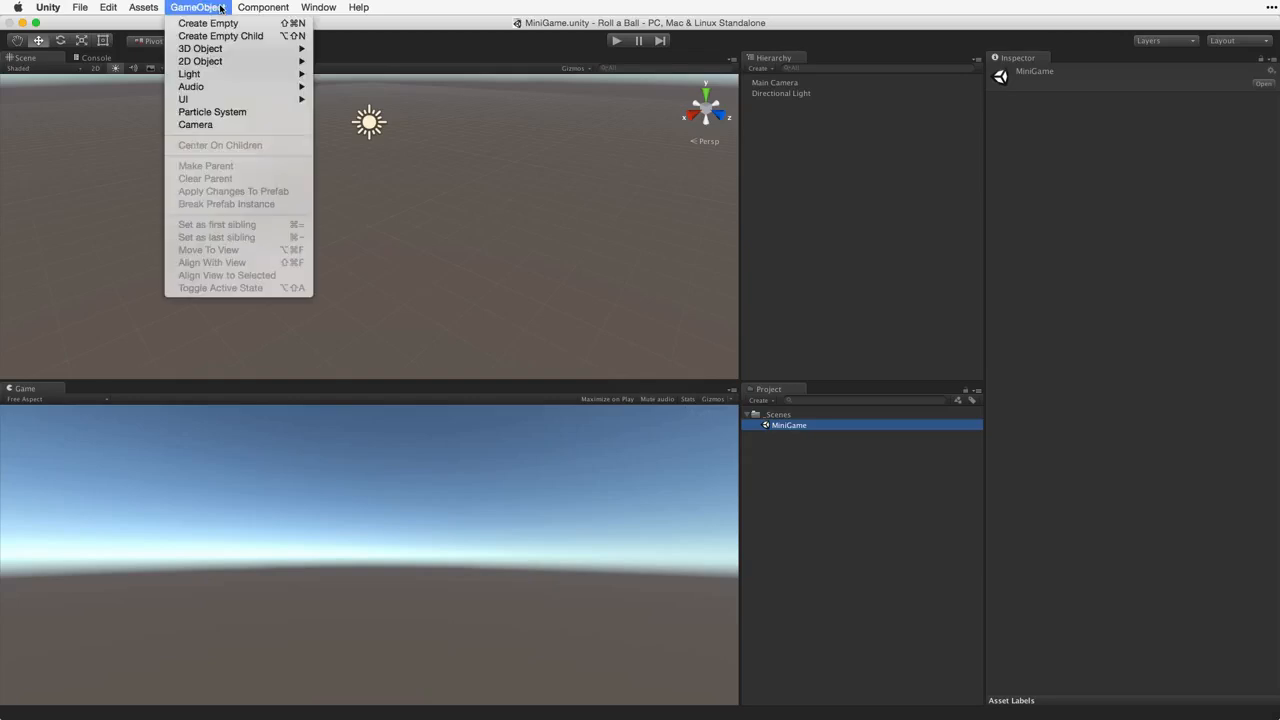
{"action": "mouse_move", "coordinate": [278, 49]}
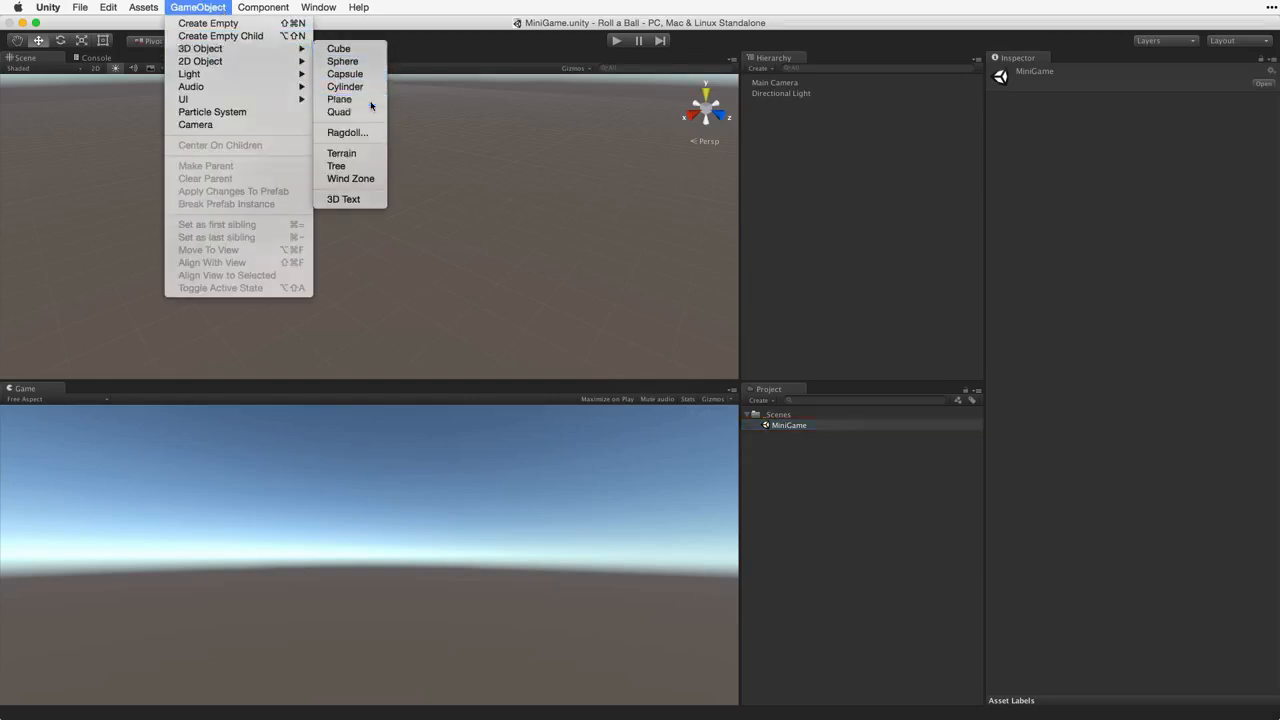
{"action": "key", "text": "Escape"}
- Add a Plane 3D object to the scene and rename it Ground
{"action": "left_click", "coordinate": [758, 68]}
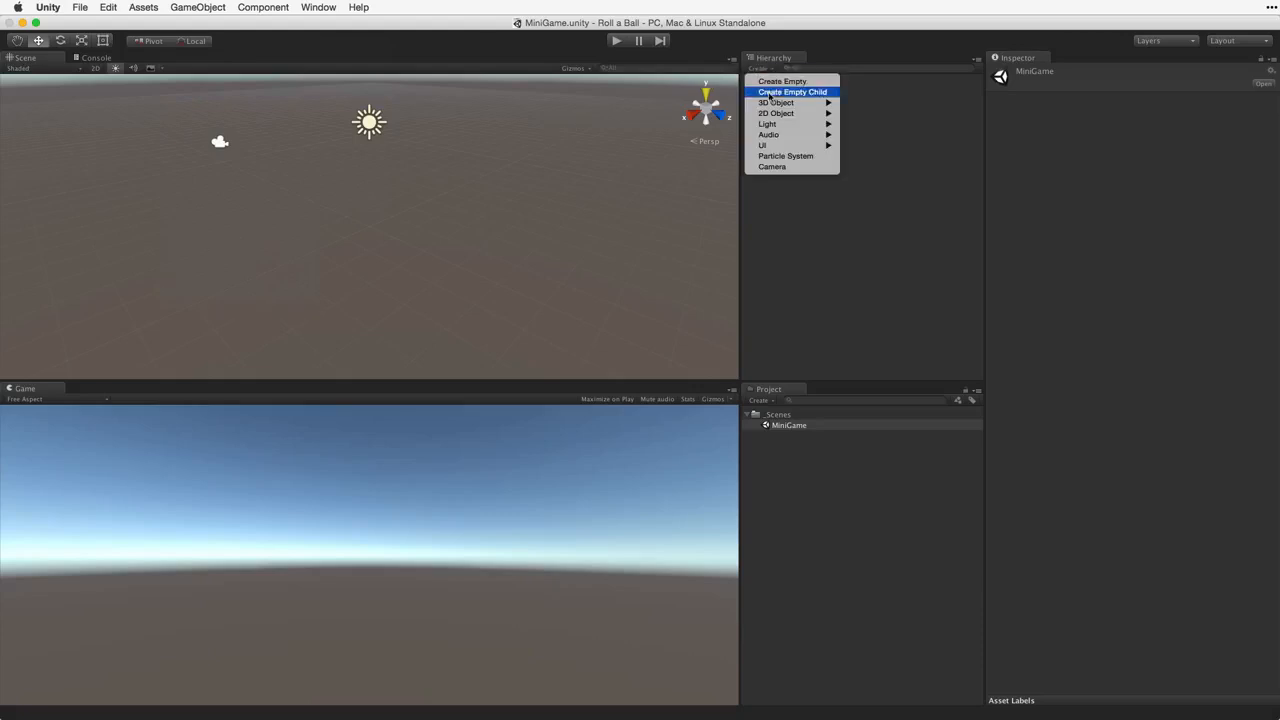
{"action": "mouse_move", "coordinate": [795, 103]}
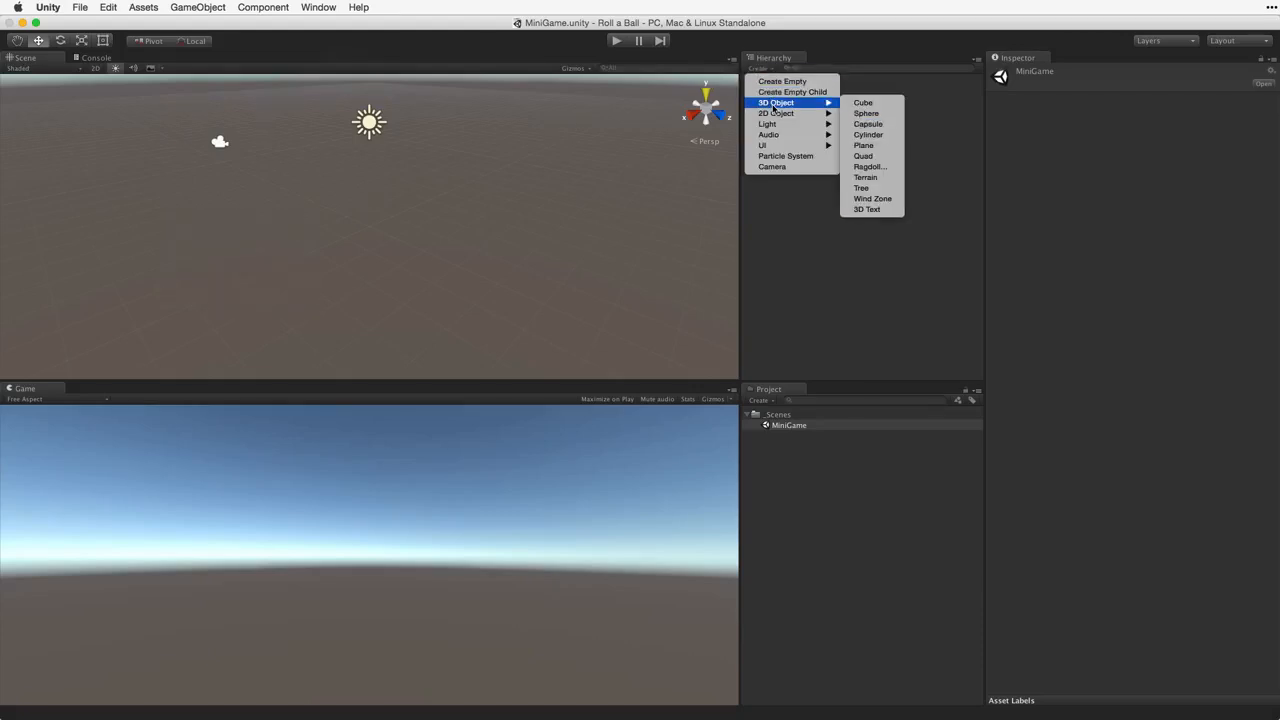
{"action": "left_click", "coordinate": [888, 151]}
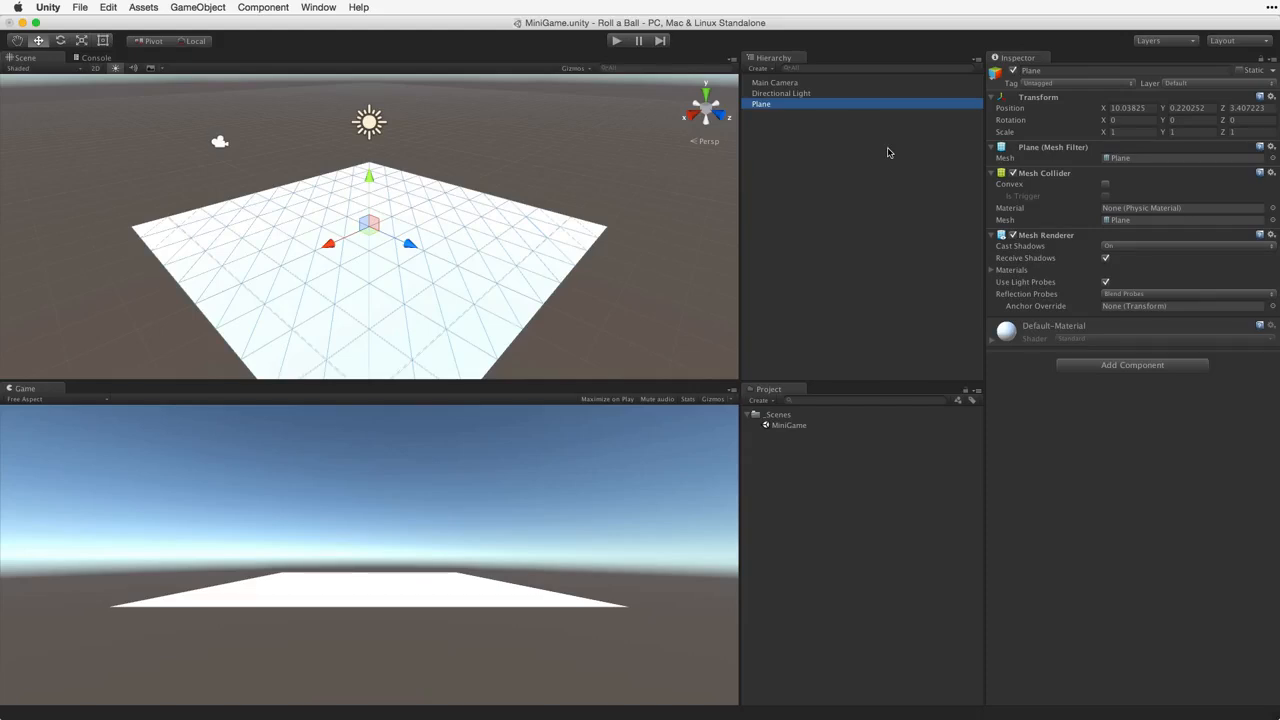
{"action": "key", "text": "Return"}
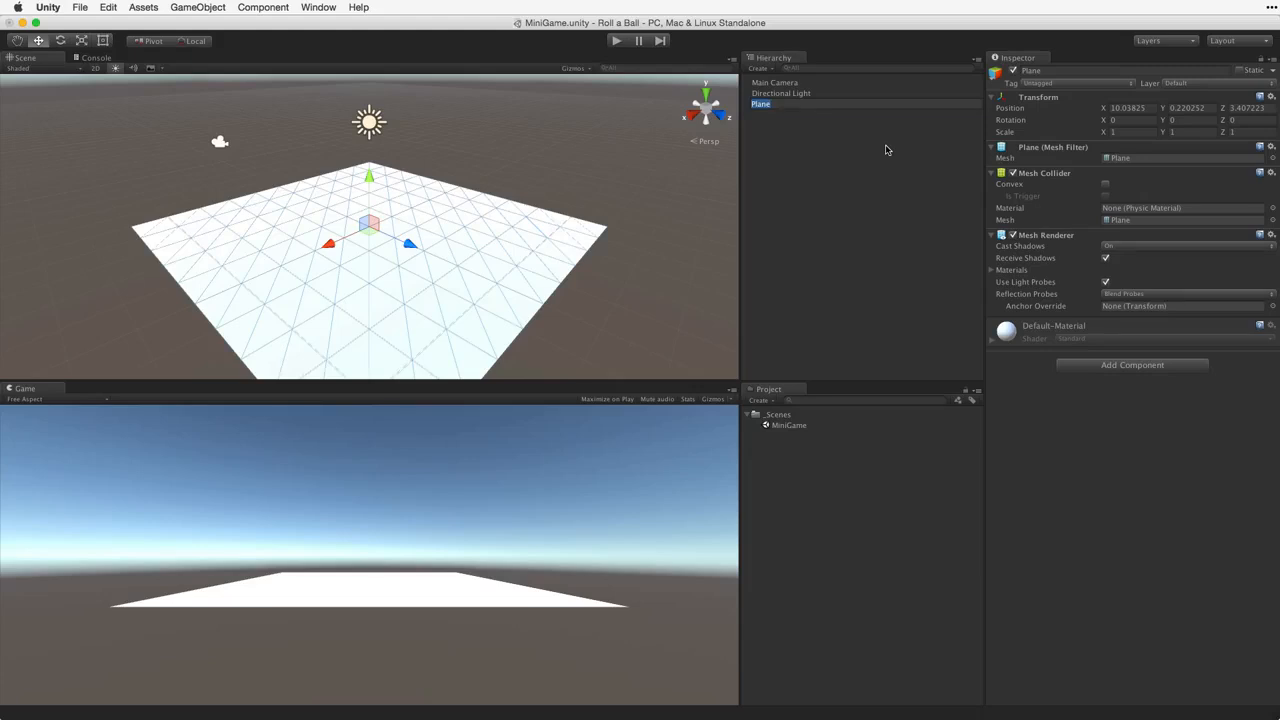
{"action": "type", "text": "Ground"}
{"action": "key", "text": "Return"}
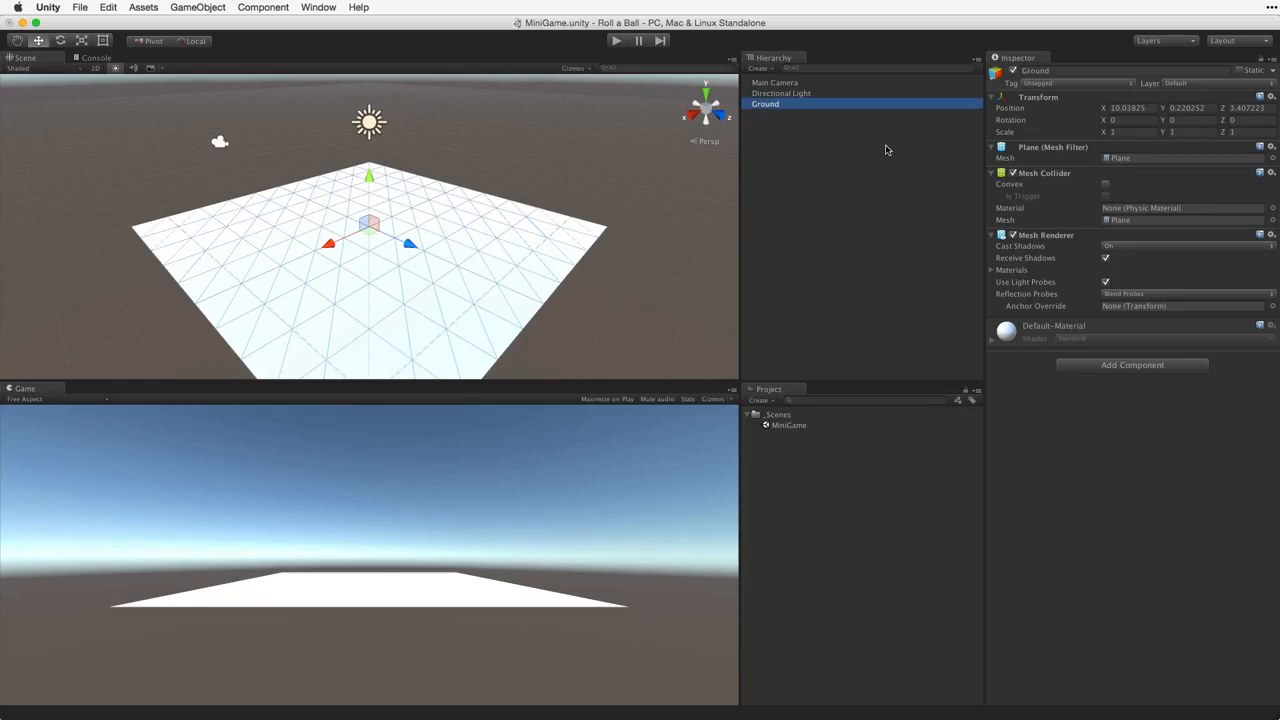
- Reset the Ground plane's transform and frame the plane in the Scene view
{"action": "left_click", "coordinate": [1271, 97]}
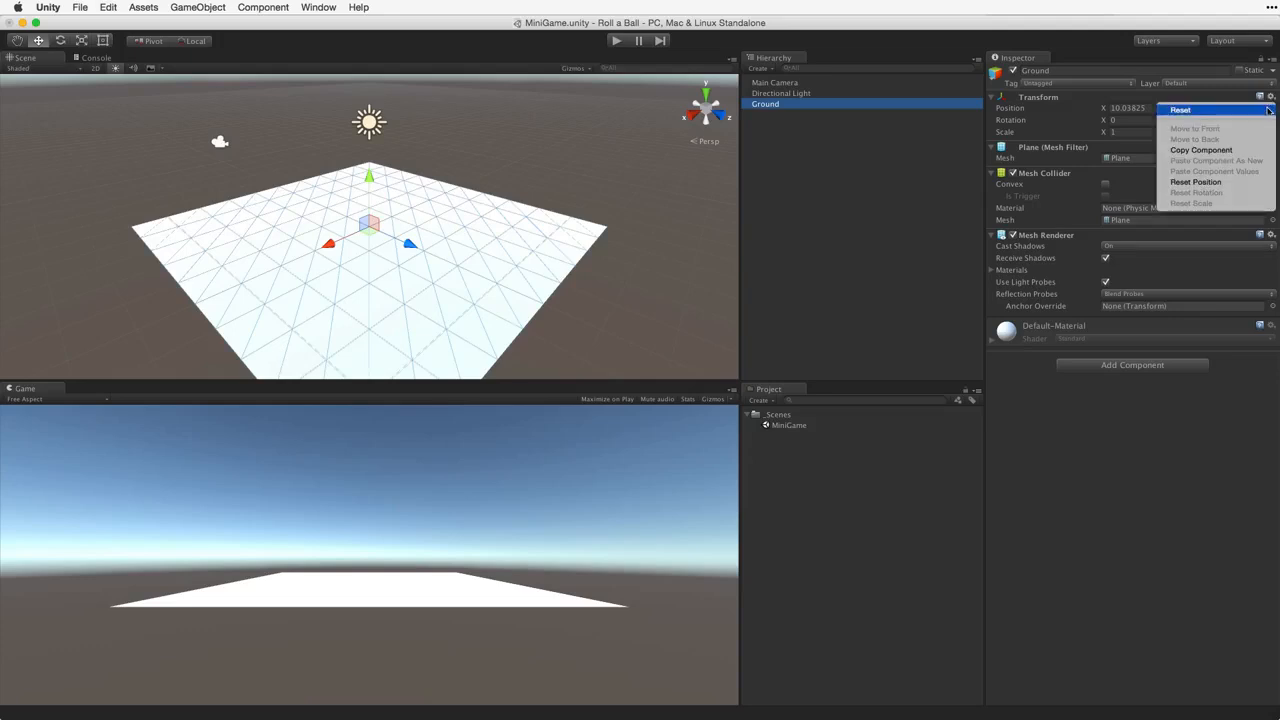
{"action": "left_click", "coordinate": [1268, 110]}
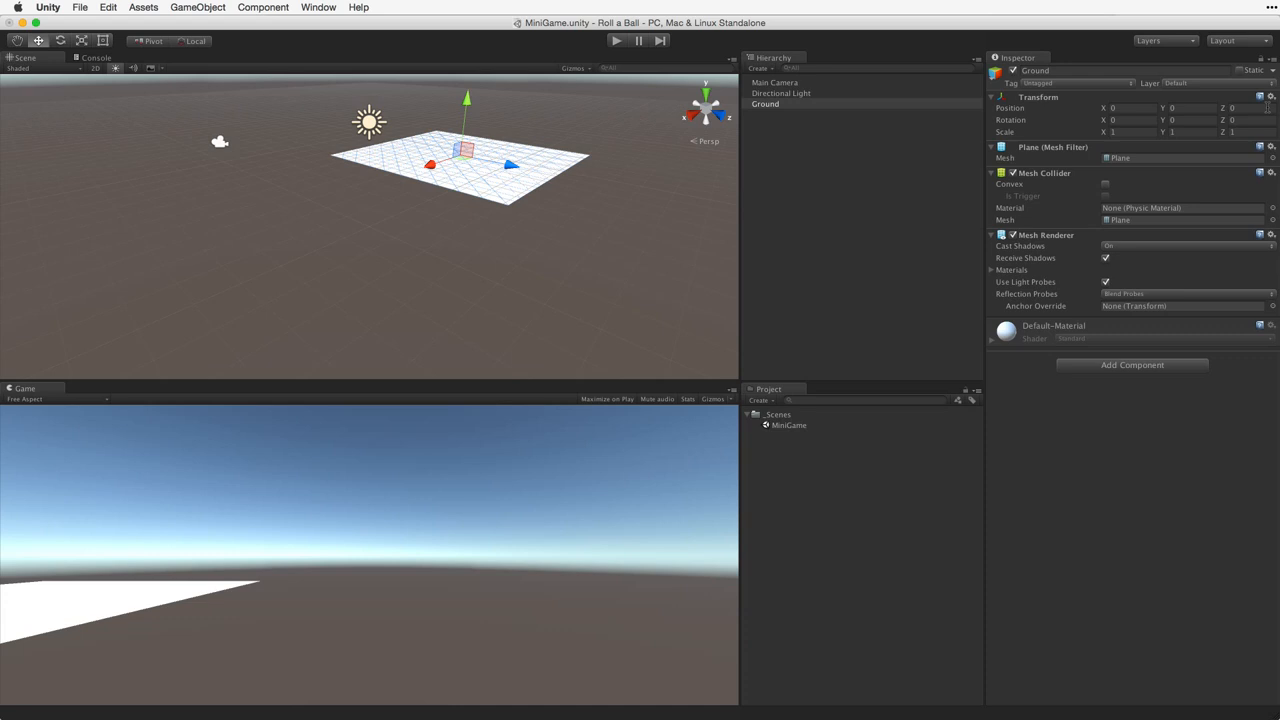
{"action": "left_click", "coordinate": [775, 104]}
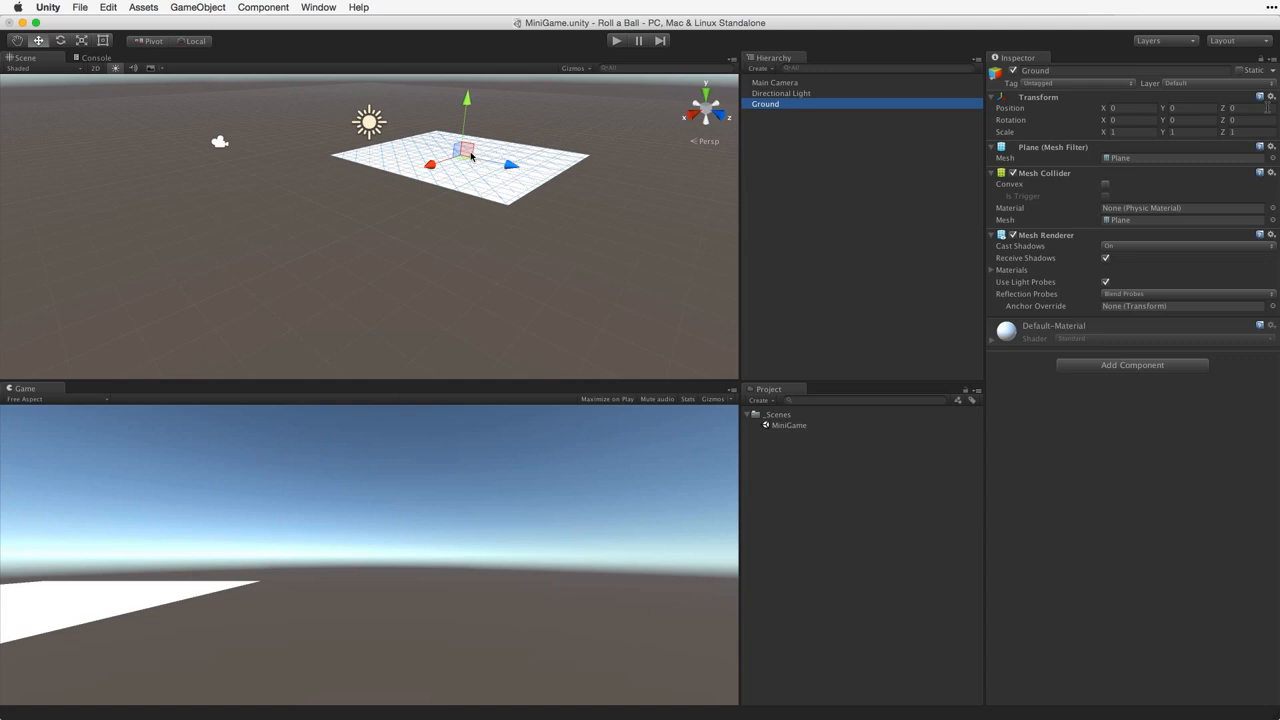
{"action": "left_click", "coordinate": [109, 7]}
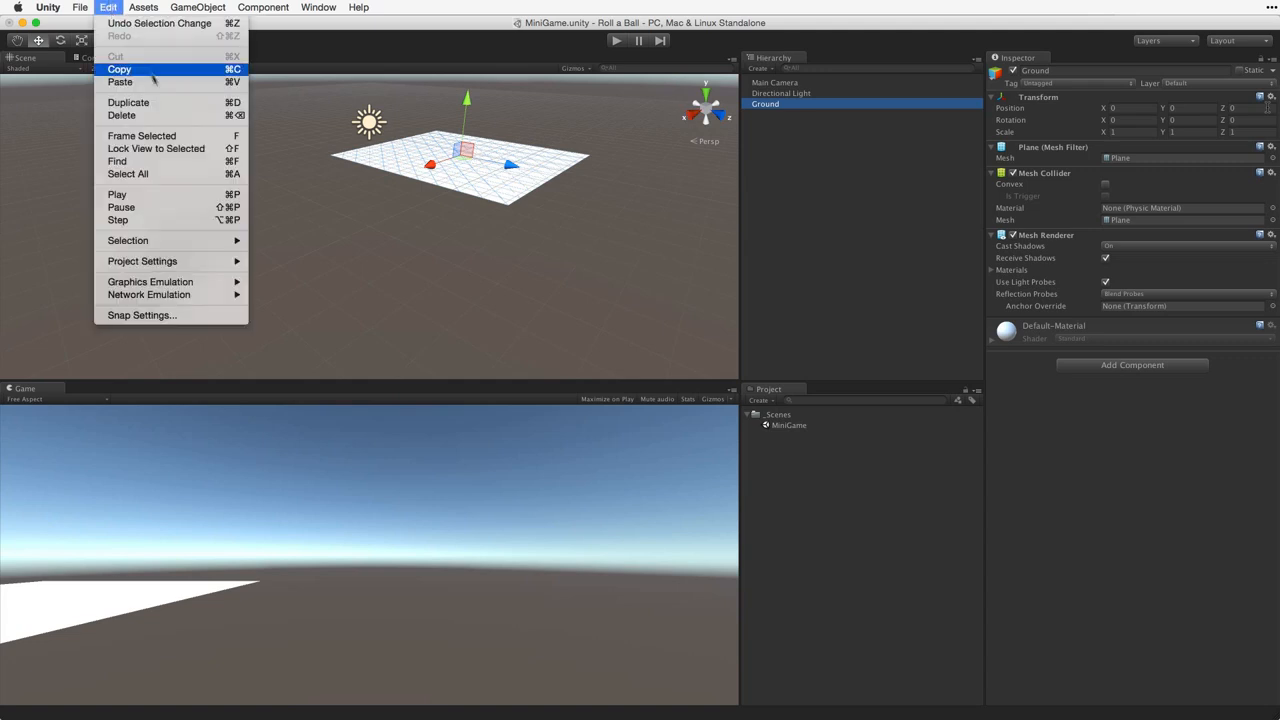
{"action": "left_click", "coordinate": [190, 136]}
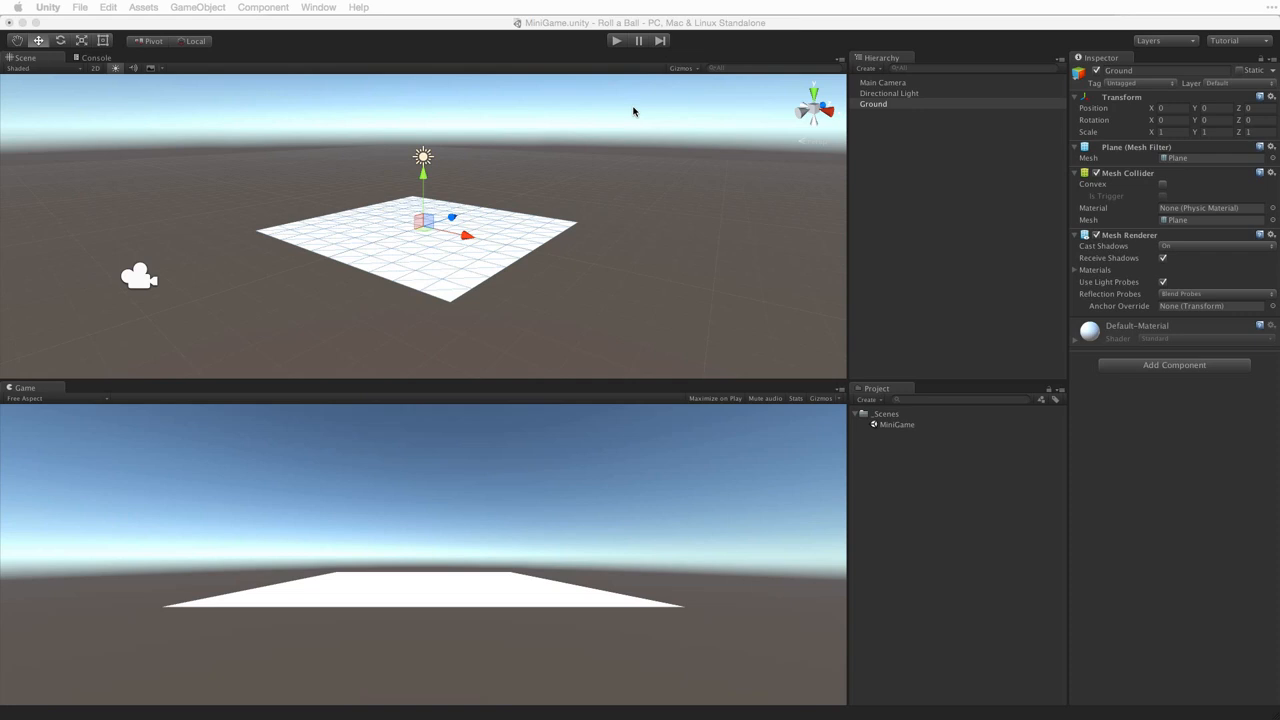
- Turn off the grid display in the Scene view
{"action": "left_click", "coordinate": [682, 68]}
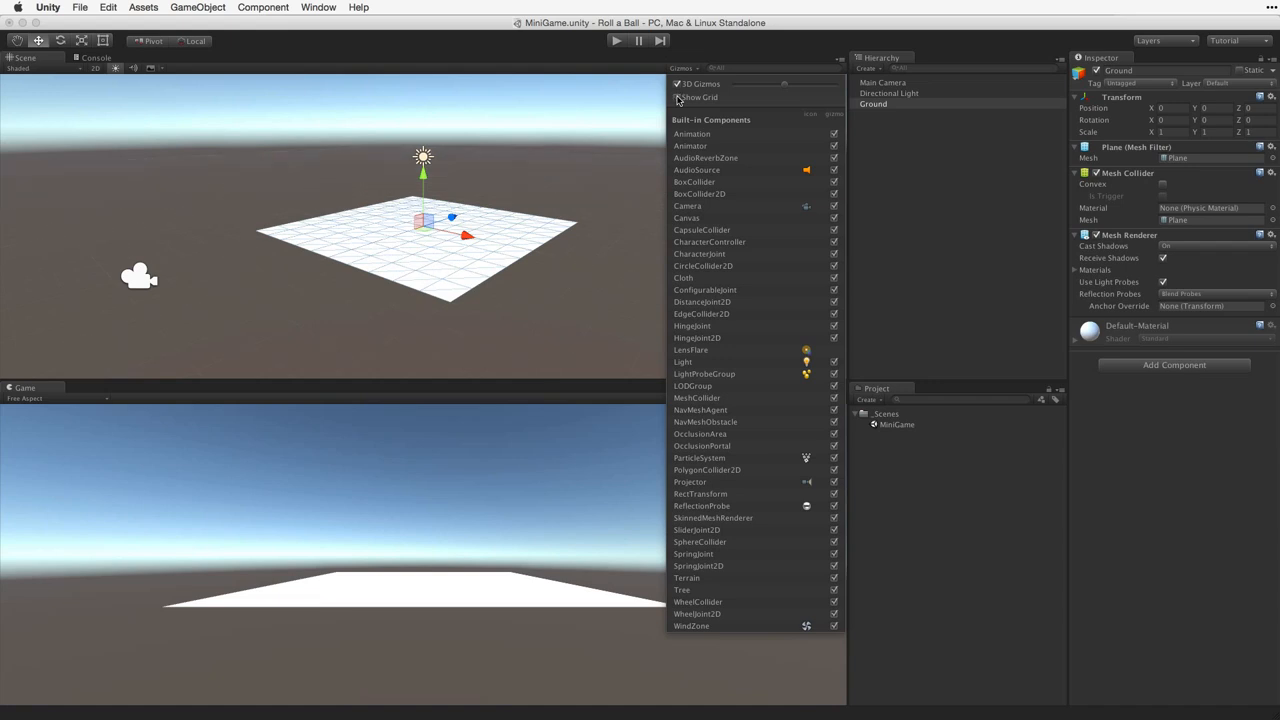
{"action": "left_click", "coordinate": [695, 70]}
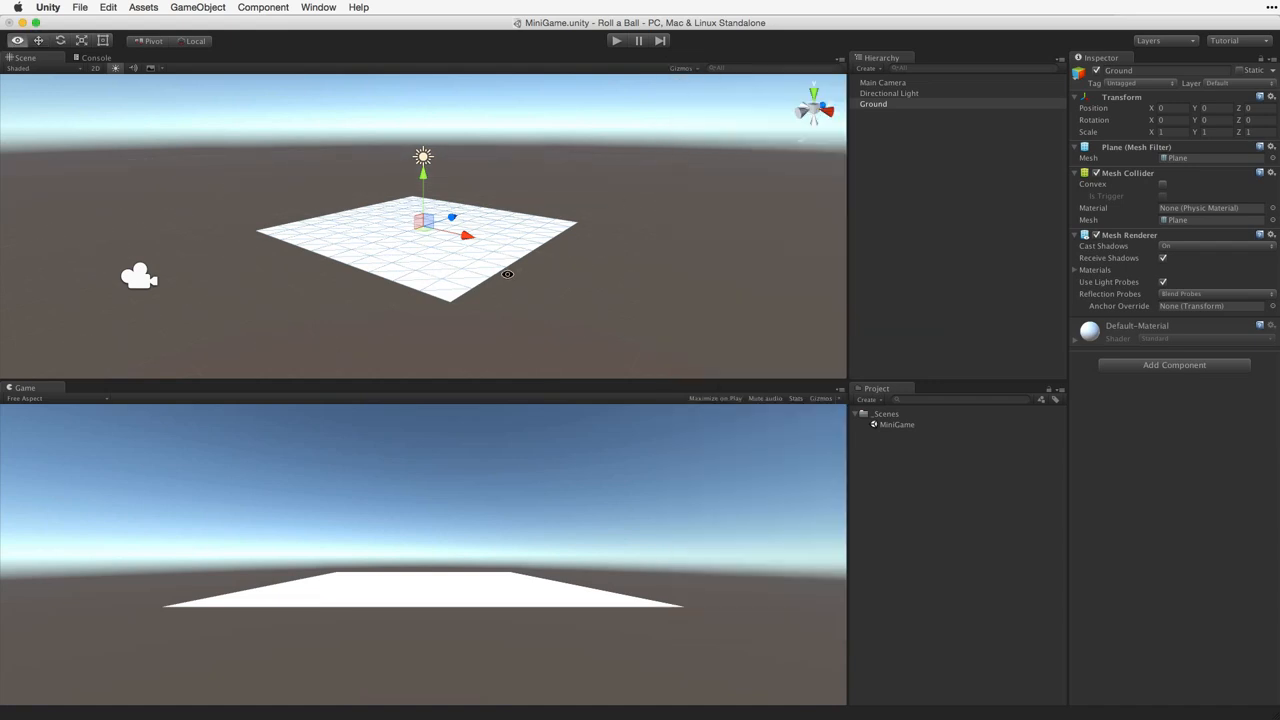
- Scale the Ground plane freehand along its X and Z axes, ending at about 3.06 in X and 1.33 in Z
{"action": "left_click_drag", "start_coordinate": [507, 274], "coordinate": [593, 377], "text": "alt"}
{"action": "scroll", "coordinate": [564, 349], "scroll_direction": "down", "scroll_amount": 5}
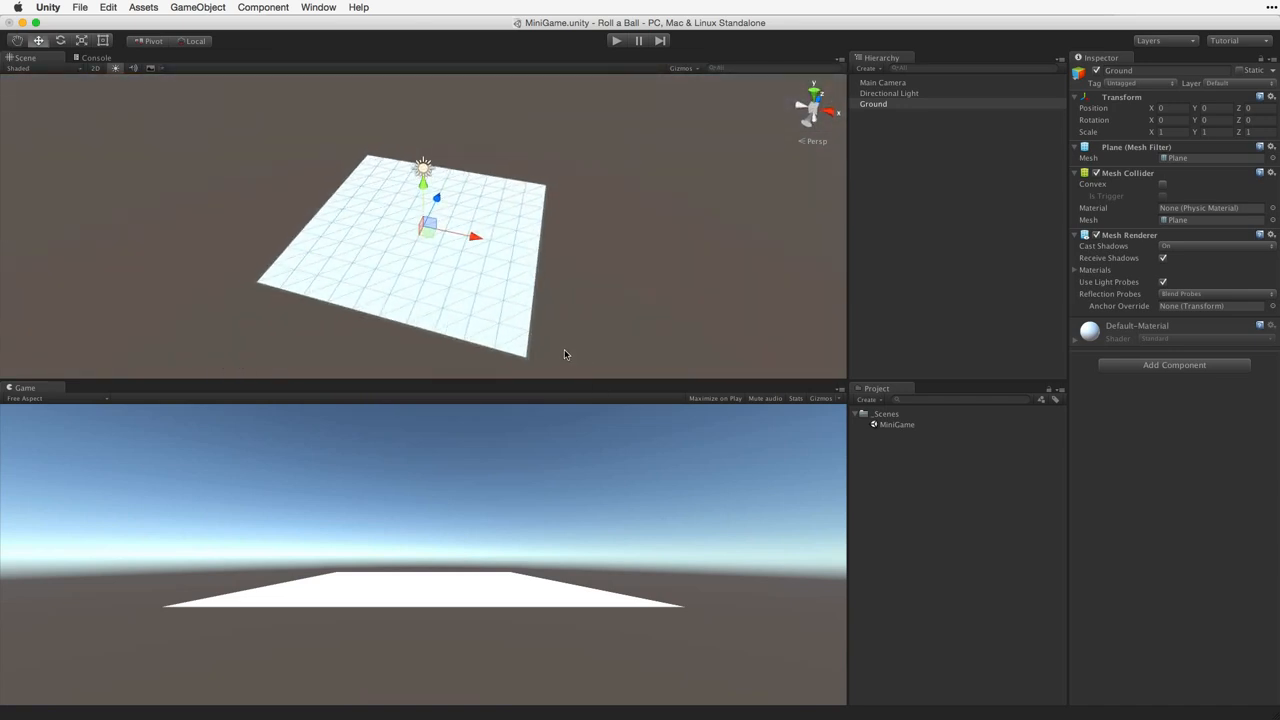
{"action": "scroll", "coordinate": [551, 345], "scroll_direction": "down", "scroll_amount": 1}
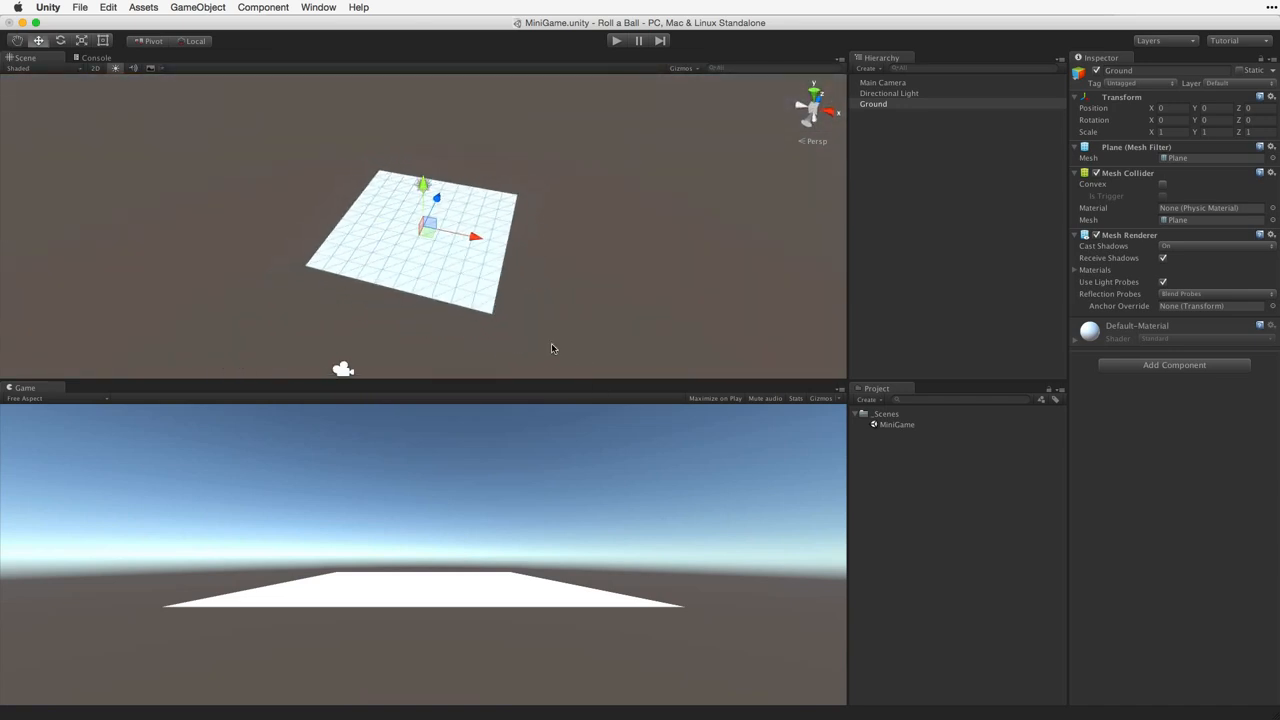
{"action": "key", "text": "r"}
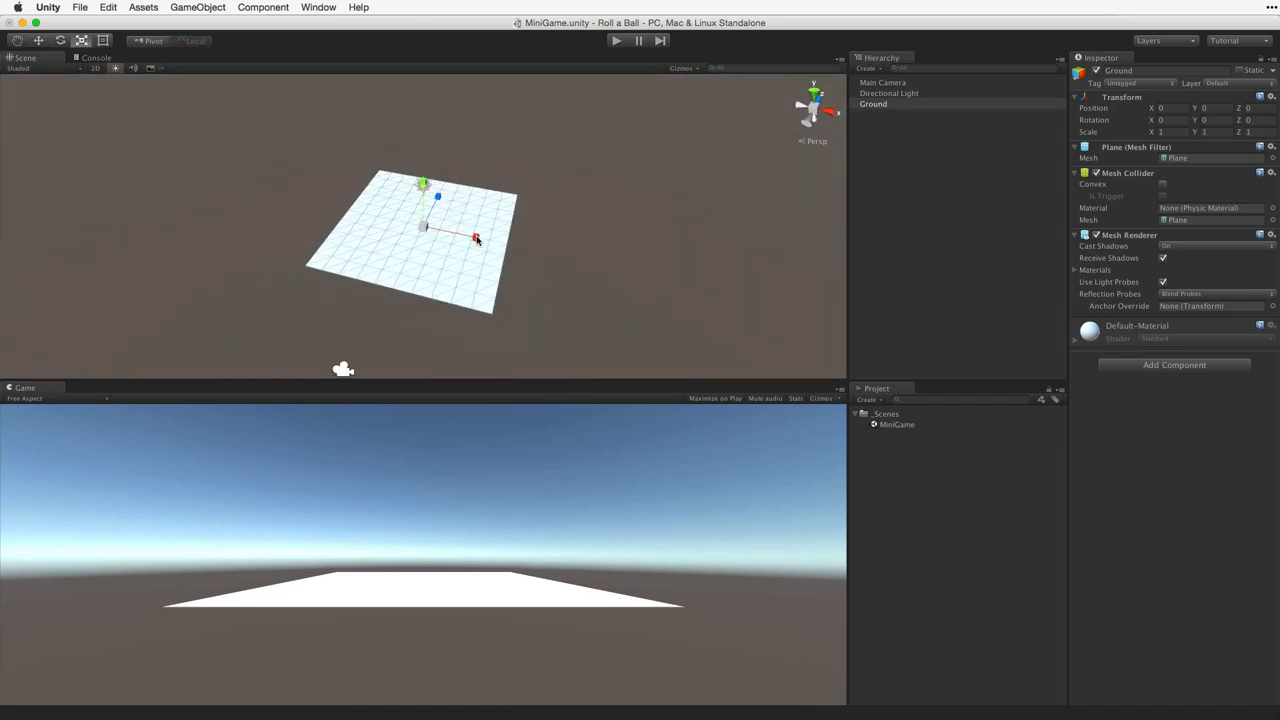
{"action": "left_click_drag", "start_coordinate": [476, 240], "coordinate": [501, 261]}
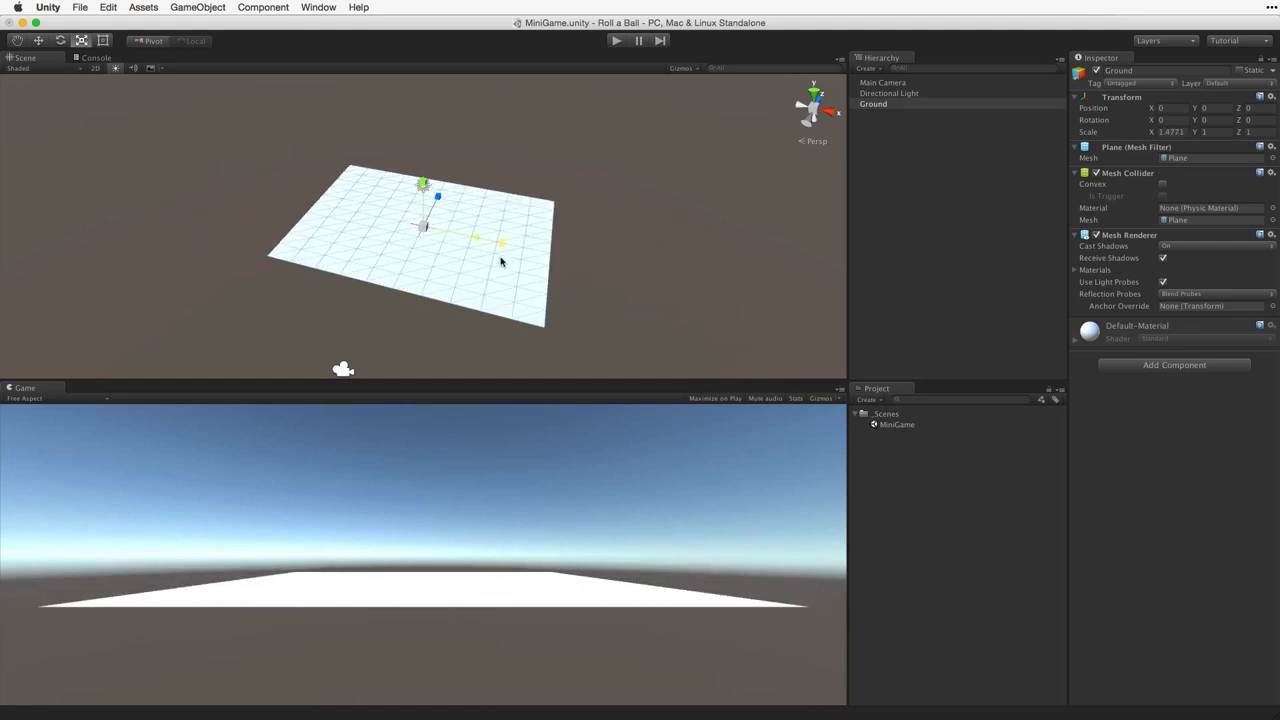
{"action": "mouse_move", "coordinate": [438, 197]}
{"action": "left_mouse_down"}
{"action": "mouse_move", "coordinate": [469, 131]}
{"action": "mouse_move", "coordinate": [455, 192]}
{"action": "left_mouse_up"}
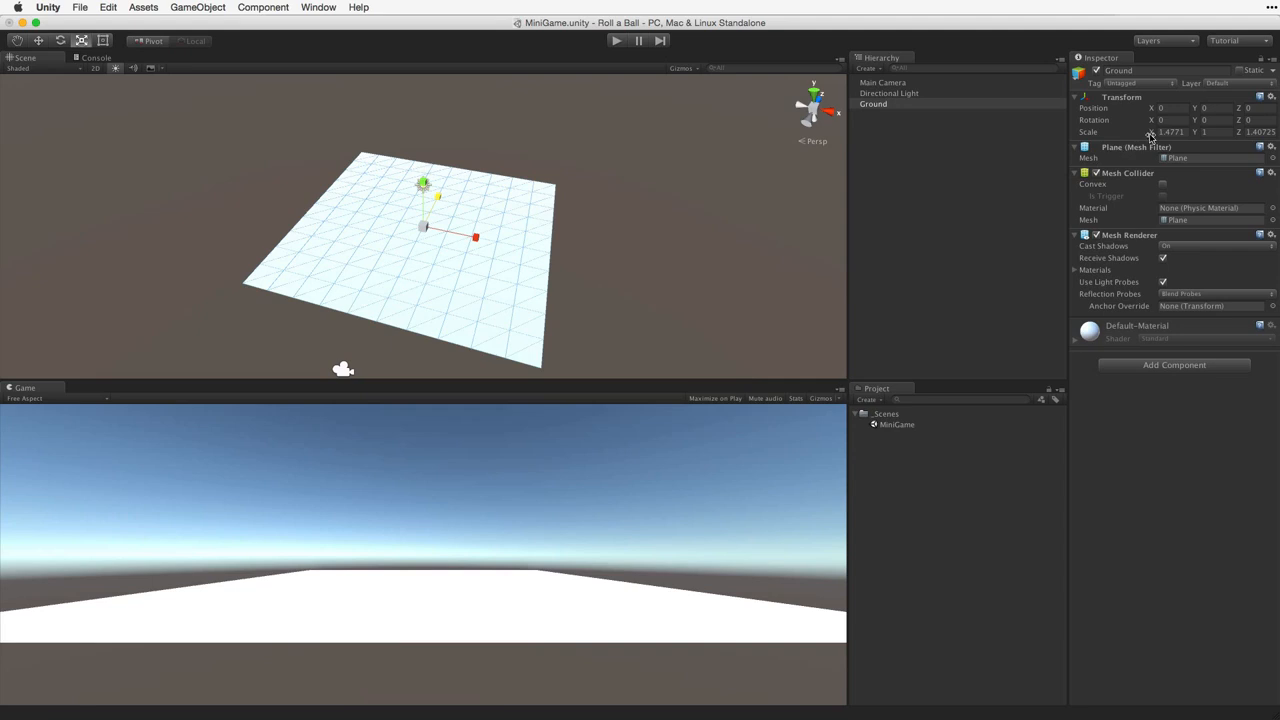
{"action": "mouse_move", "coordinate": [1150, 136]}
{"action": "left_mouse_down"}
{"action": "mouse_move", "coordinate": [1125, 137]}
{"action": "mouse_move", "coordinate": [1190, 140]}
{"action": "mouse_move", "coordinate": [1172, 147]}
{"action": "mouse_move", "coordinate": [1255, 133]}
{"action": "mouse_move", "coordinate": [1138, 132]}
{"action": "left_mouse_up"}
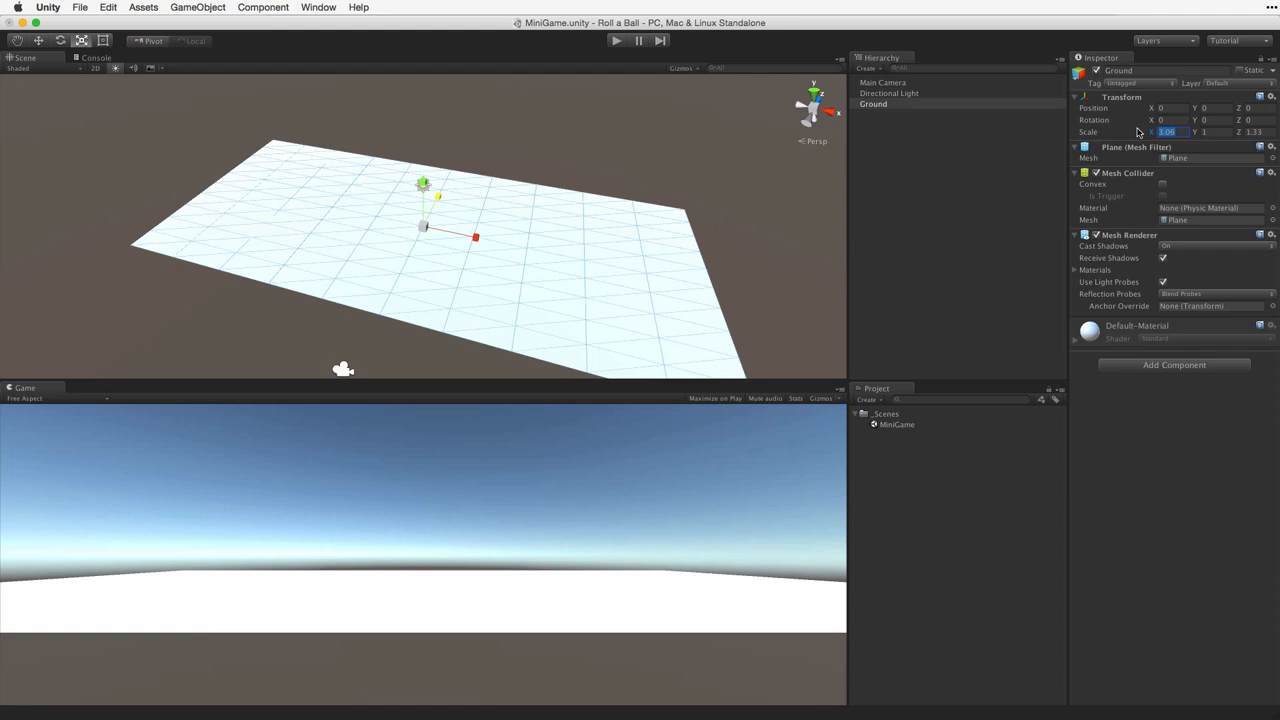
- Set the Ground plane's scale to 2 in X and 2 in Z
{"action": "type", "text": "2"}
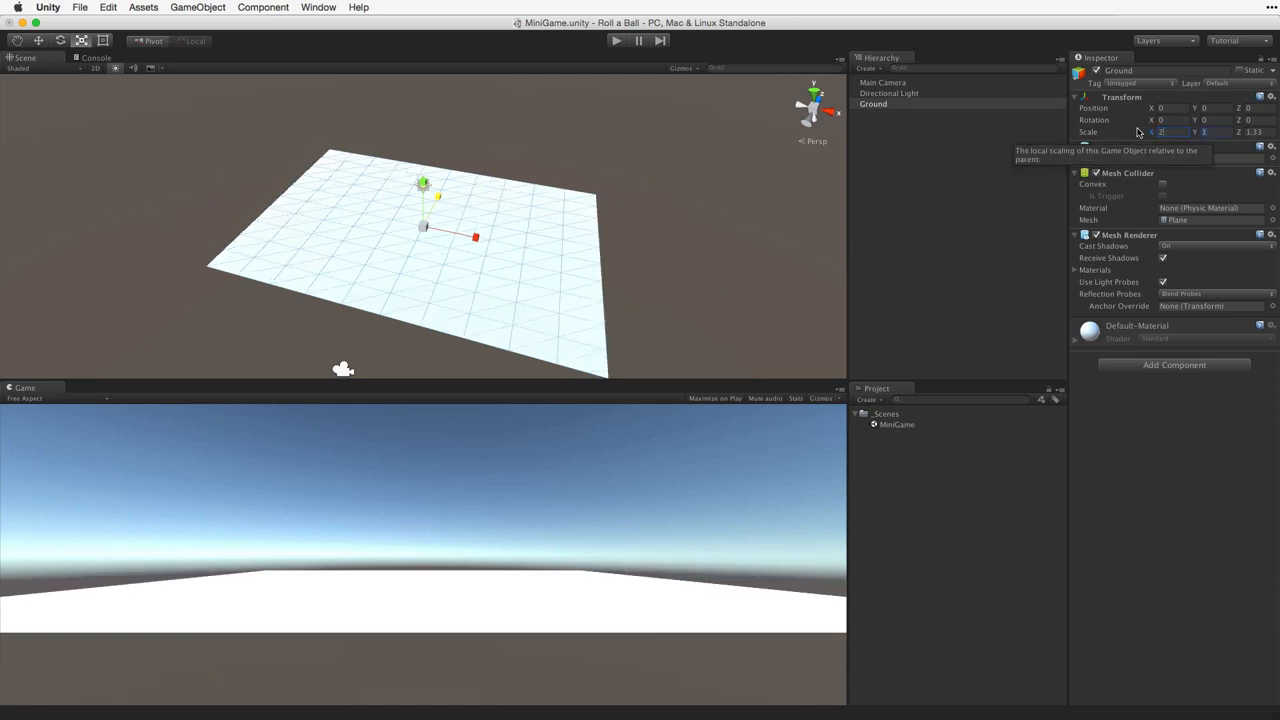
{"action": "key", "text": "Tab"}
{"action": "key", "text": "Tab"}
{"action": "type", "text": "2"}
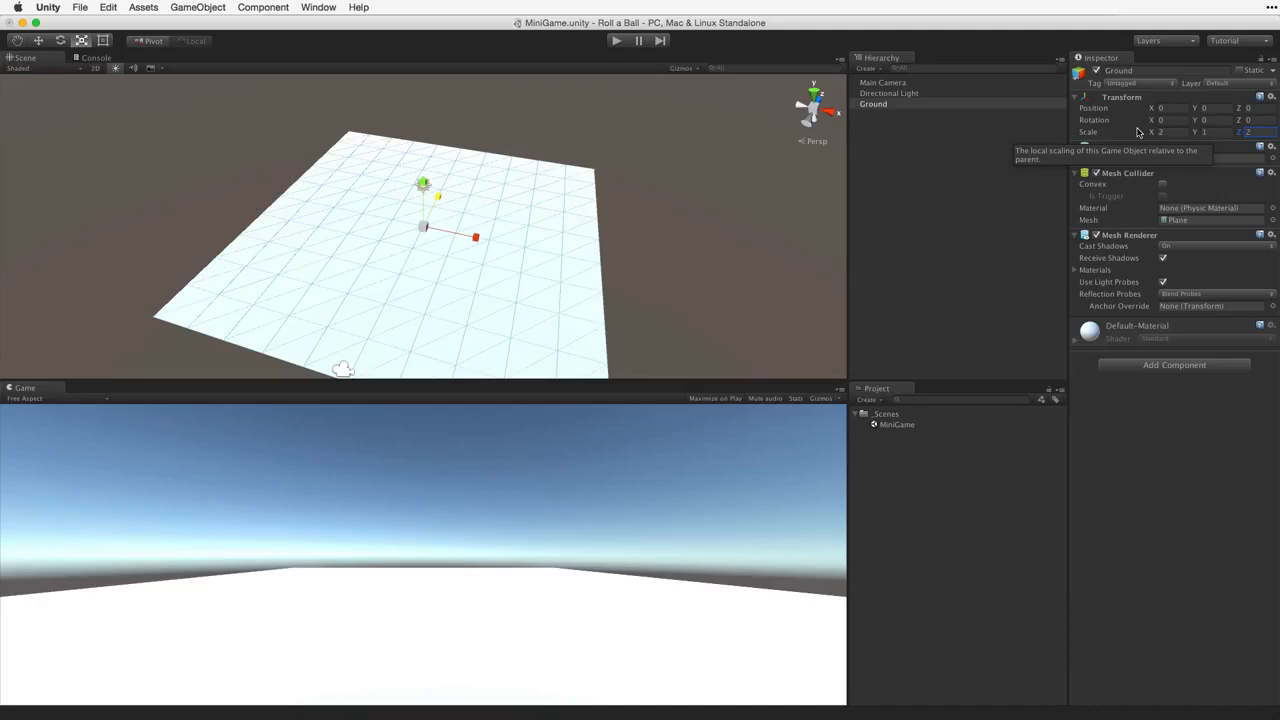
{"action": "left_click_drag", "start_coordinate": [683, 214], "coordinate": [701, 146], "text": "alt"}
{"action": "scroll", "coordinate": [693, 162], "scroll_direction": "down", "scroll_amount": 2}
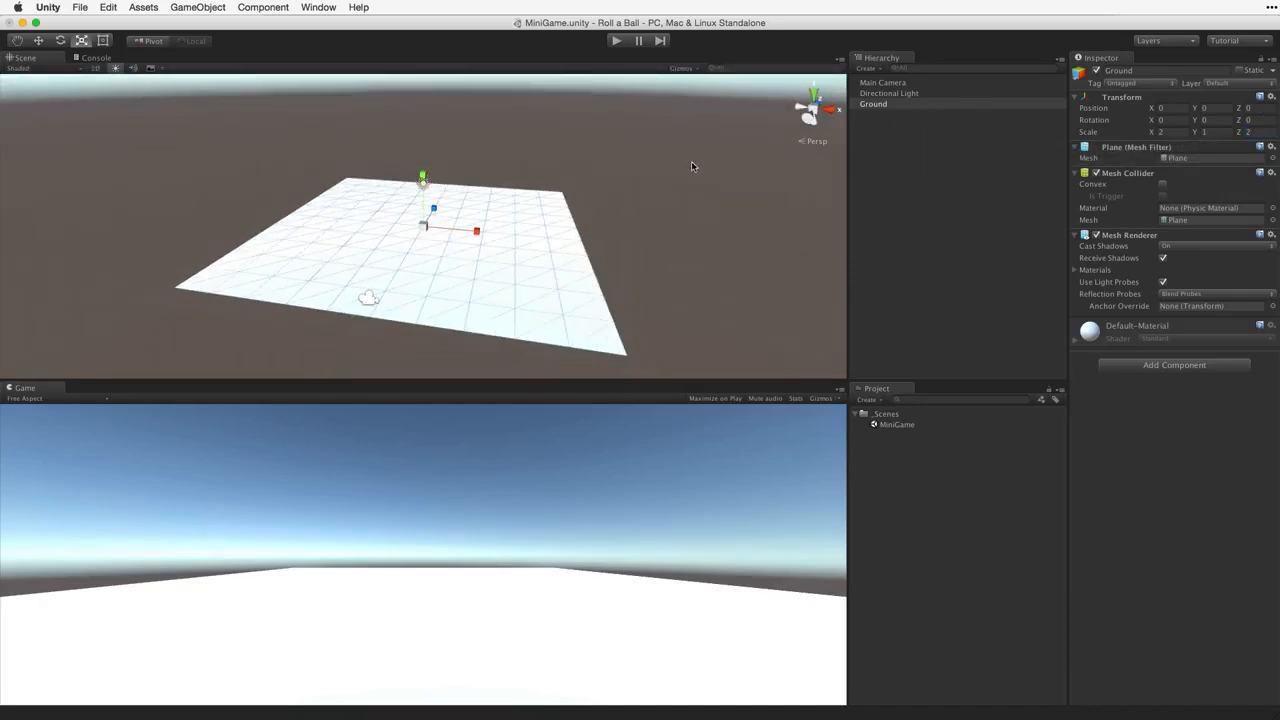
- Try scaling the Ground plane freehand to about -3.79 in Y, and restore its Y scale to 1
{"action": "left_click_drag", "start_coordinate": [422, 177], "coordinate": [421, 325]}
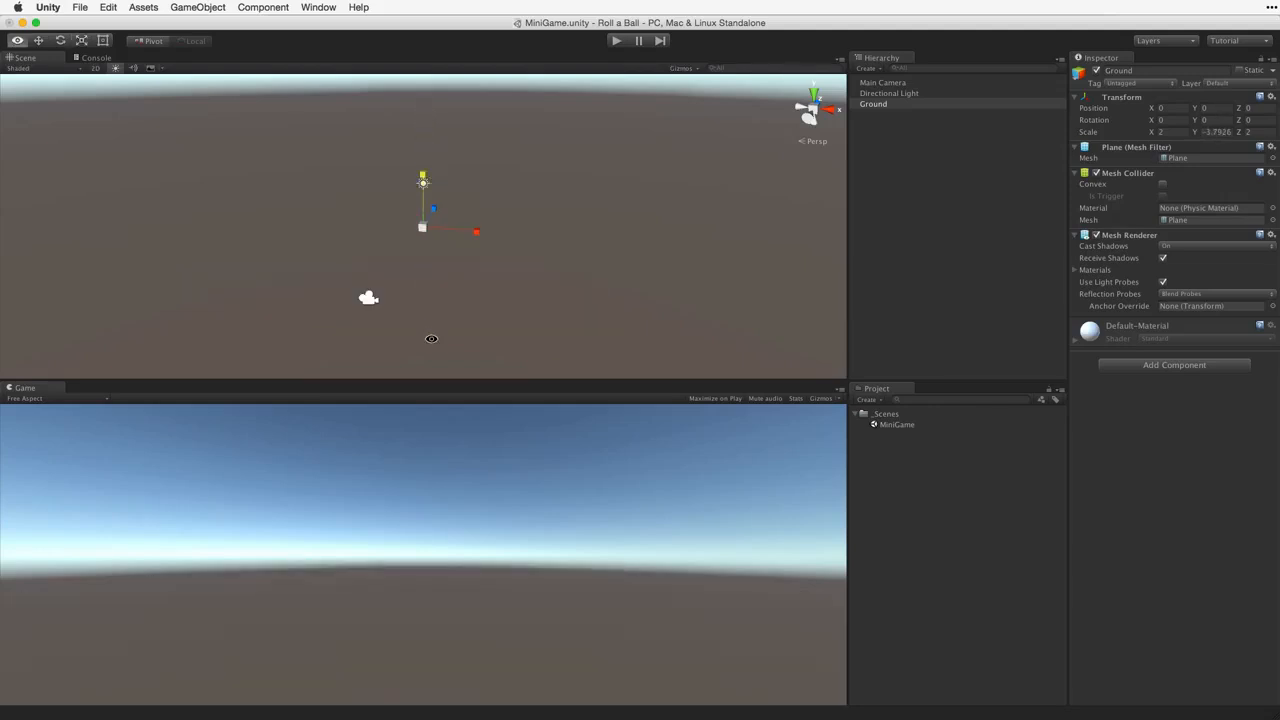
{"action": "left_click_drag", "start_coordinate": [431, 338], "coordinate": [405, 326], "text": "alt"}
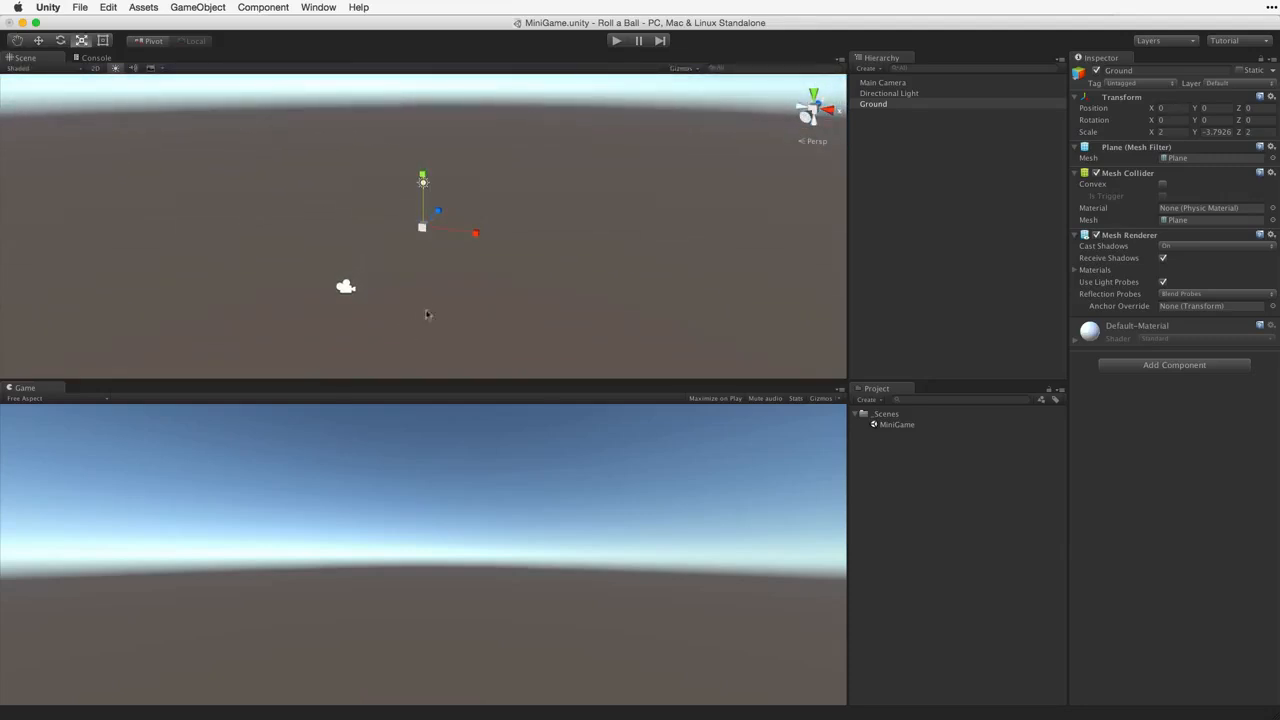
{"action": "left_click", "coordinate": [1216, 131]}
{"action": "type", "text": "1"}
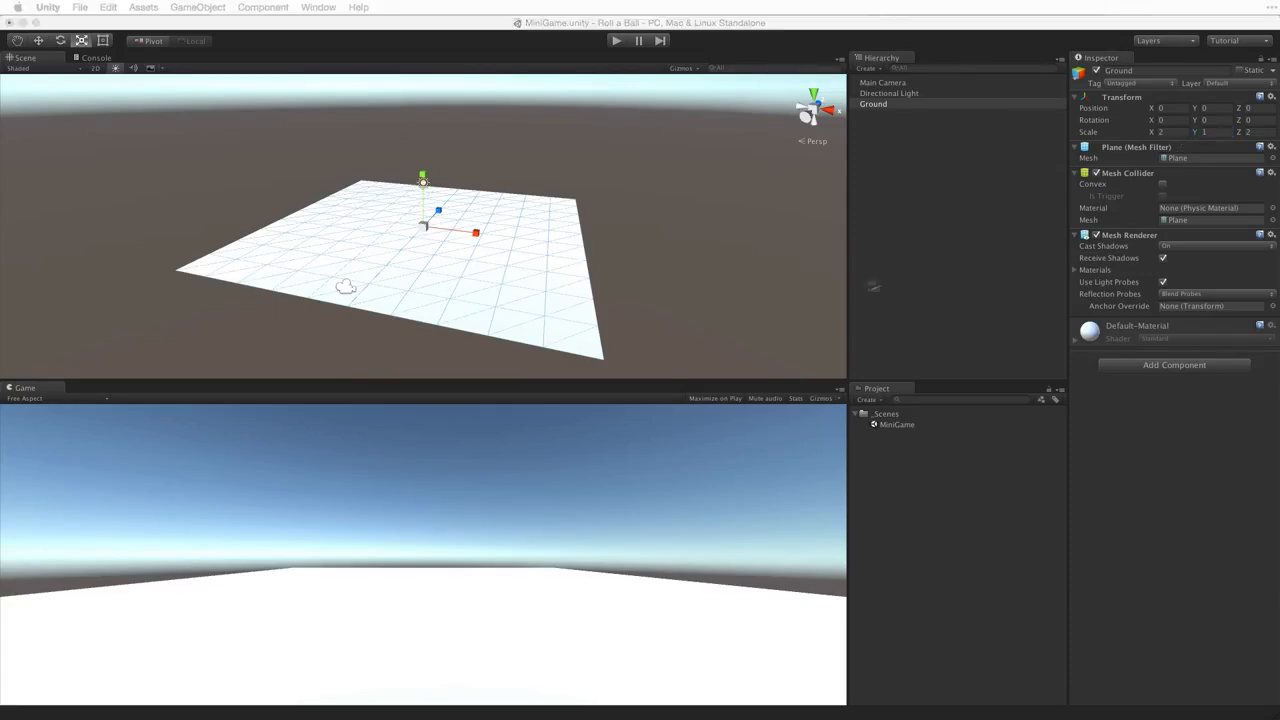
- Create a 3D sphere in the scene and name it Player
{"action": "left_click", "coordinate": [868, 68]}
{"action": "mouse_move", "coordinate": [888, 102]}
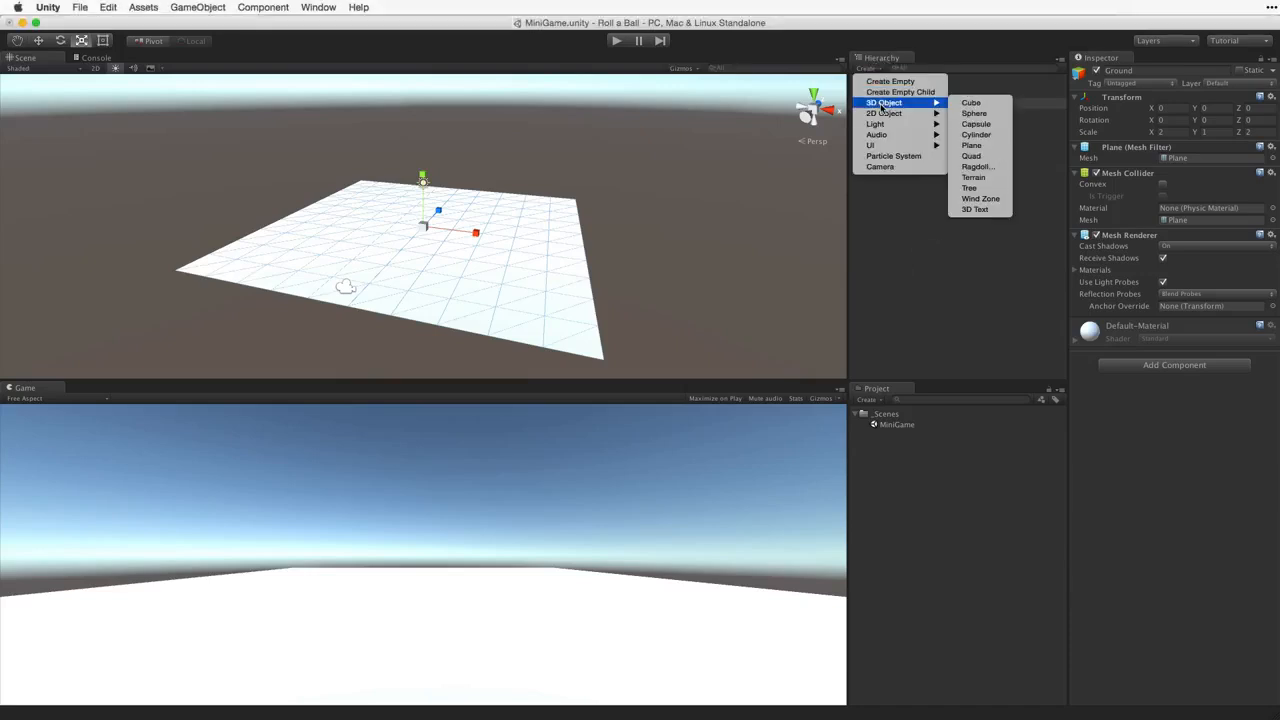
{"action": "left_click", "coordinate": [975, 114]}
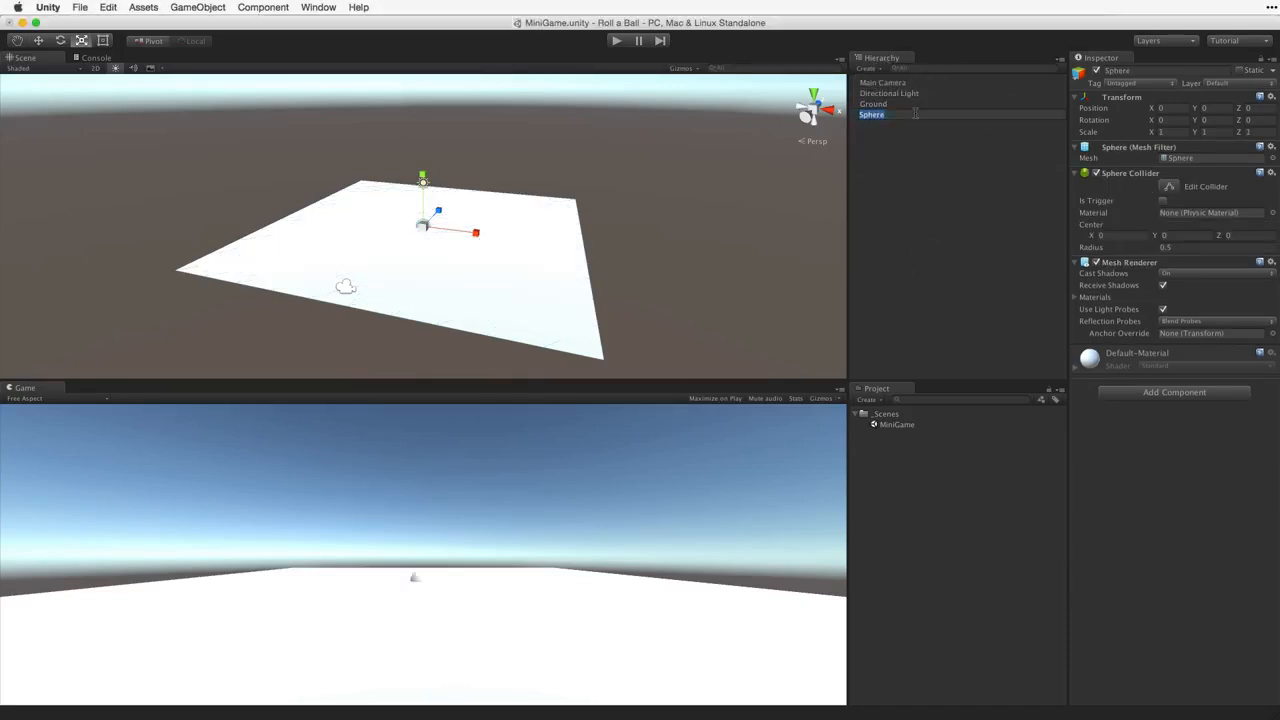
{"action": "type", "text": "Player"}
{"action": "key", "text": "Return"}
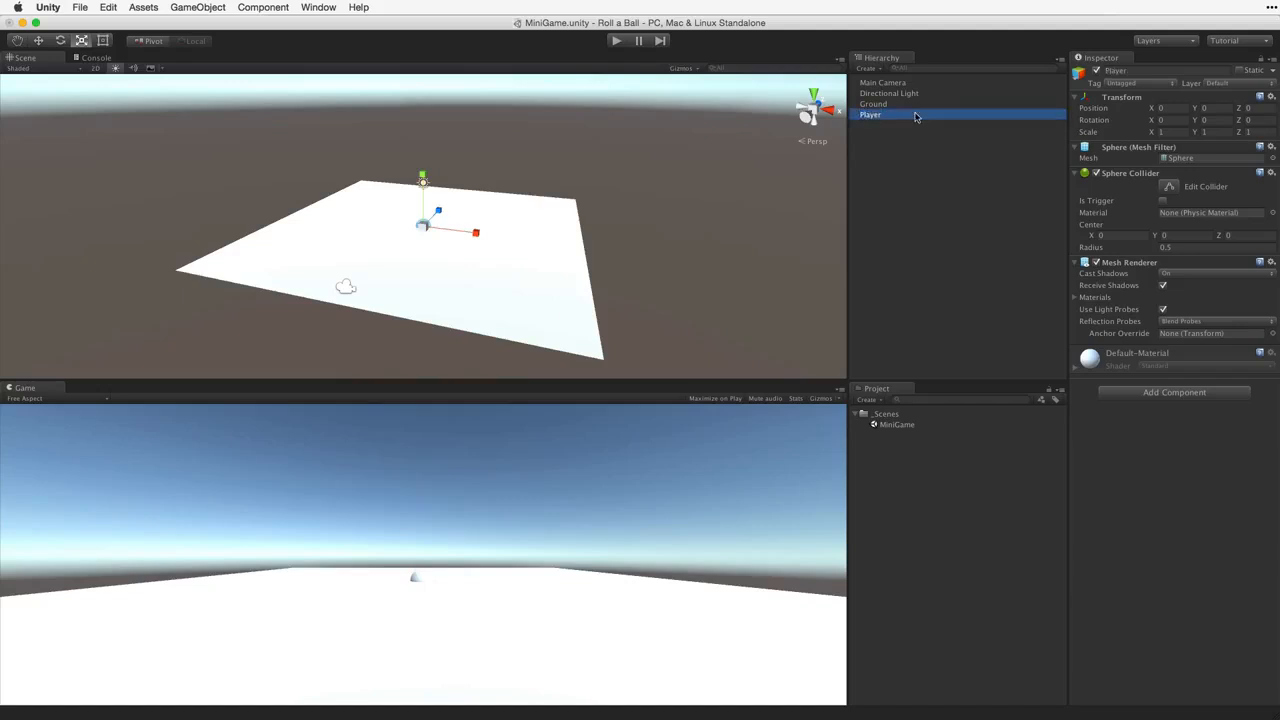
- Reset the Player sphere's transform and frame the sphere in the Scene view
{"action": "left_click", "coordinate": [1271, 96]}
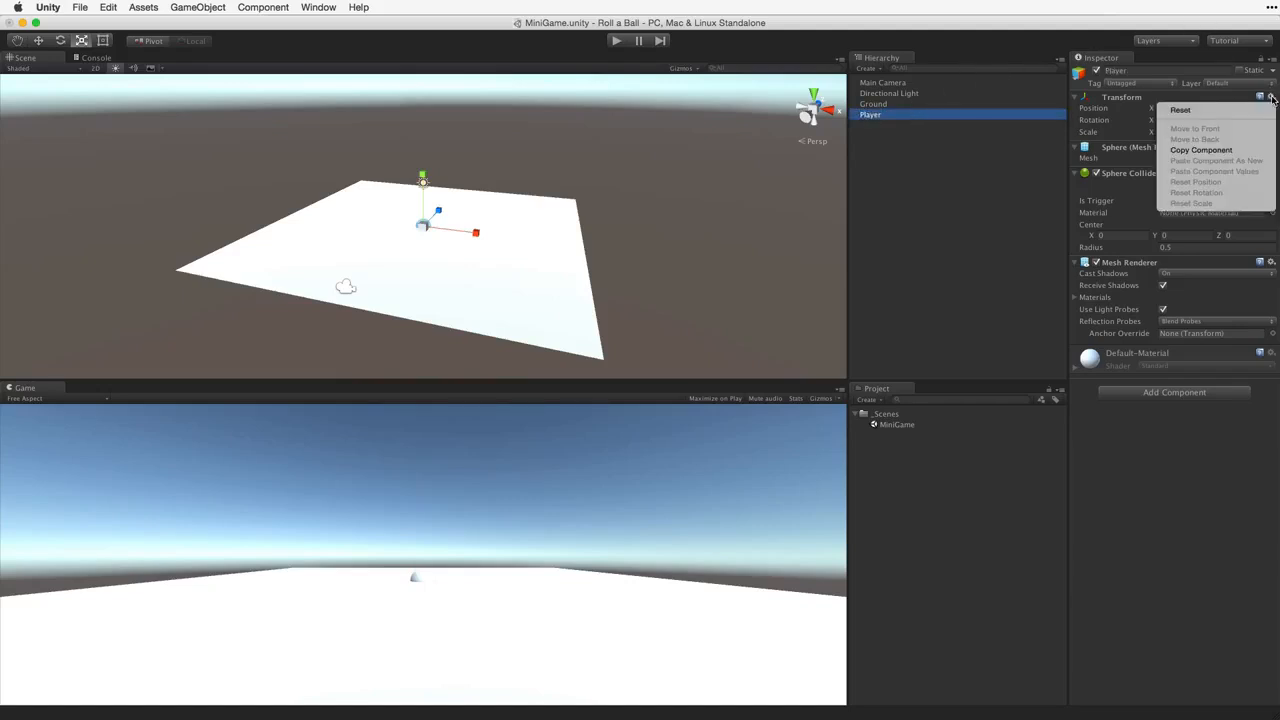
{"action": "left_click", "coordinate": [1258, 110]}
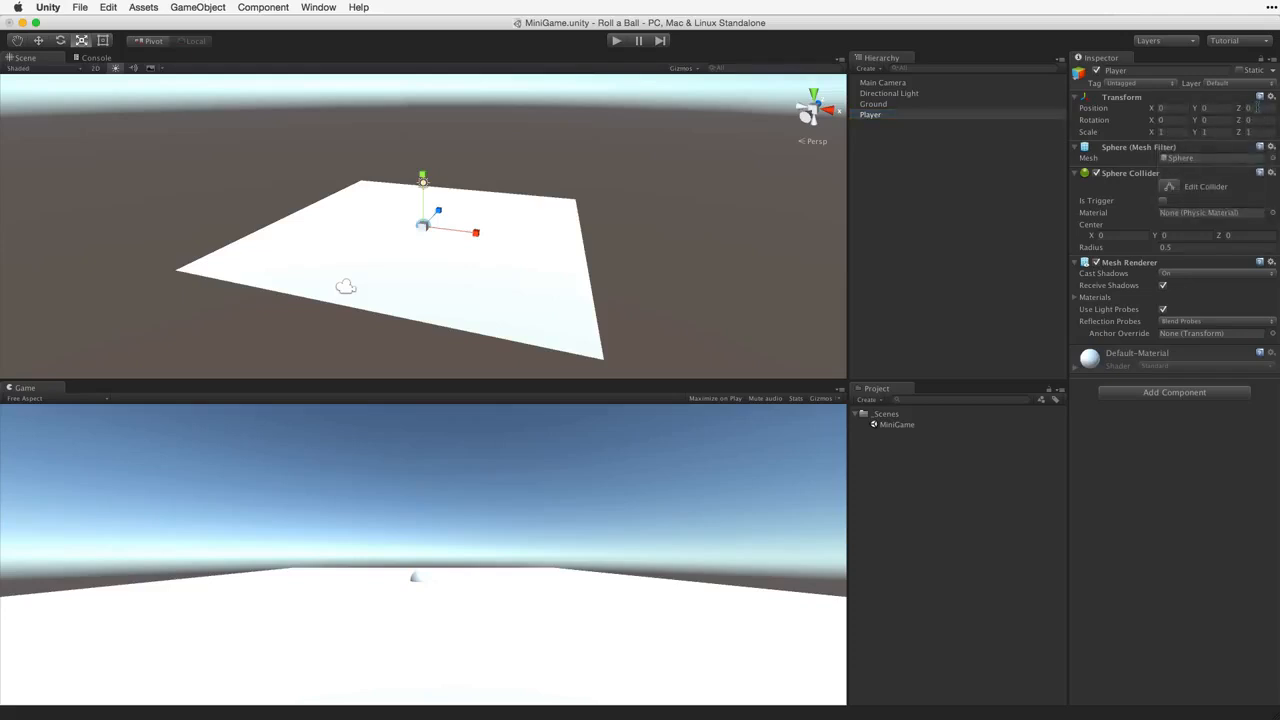
{"action": "left_click", "coordinate": [108, 7]}
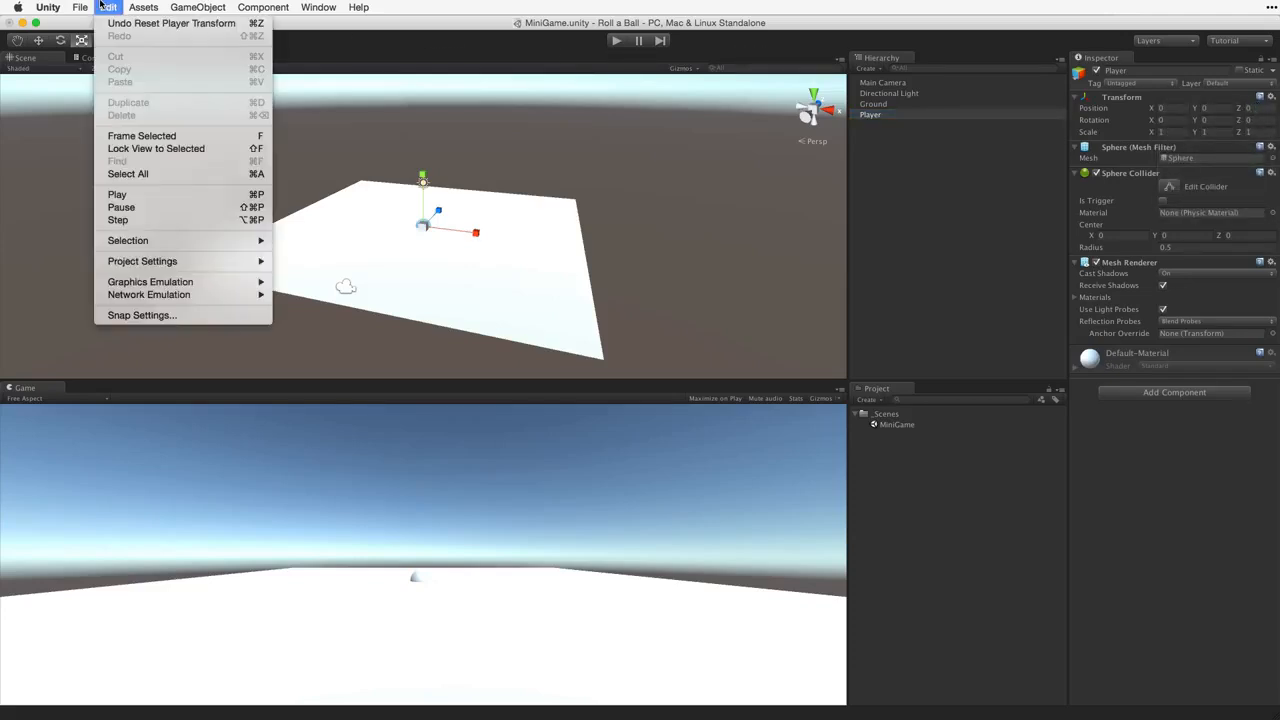
{"action": "left_click", "coordinate": [155, 137]}
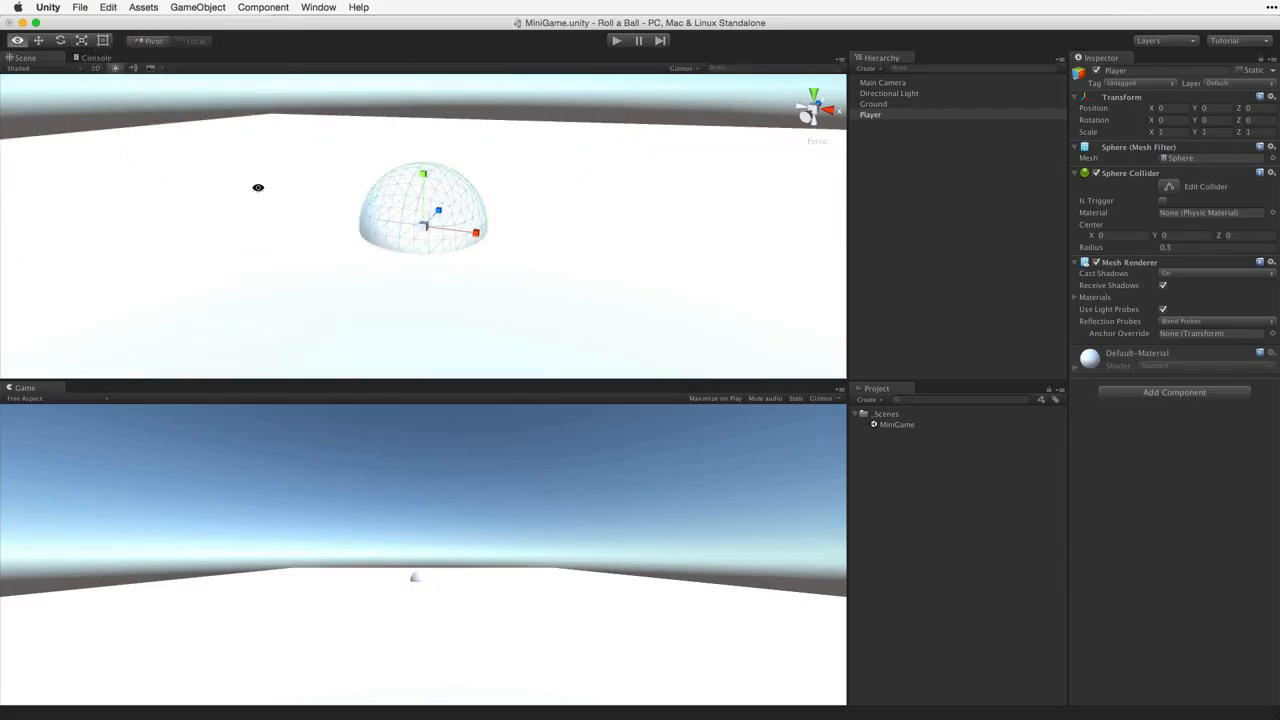
{"action": "left_click_drag", "start_coordinate": [257, 191], "coordinate": [345, 118], "text": "alt"}
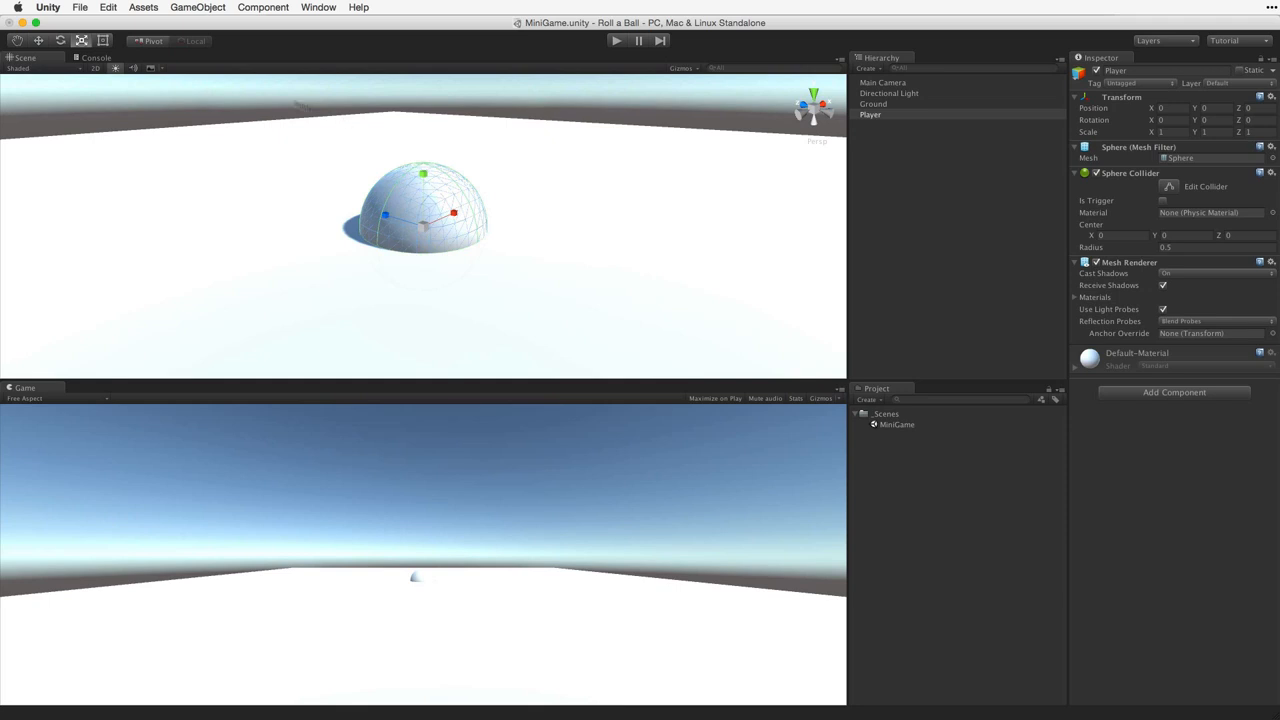
- Raise the Player sphere above the Ground plane by setting its Y position to 0.5
{"action": "left_click", "coordinate": [39, 41]}
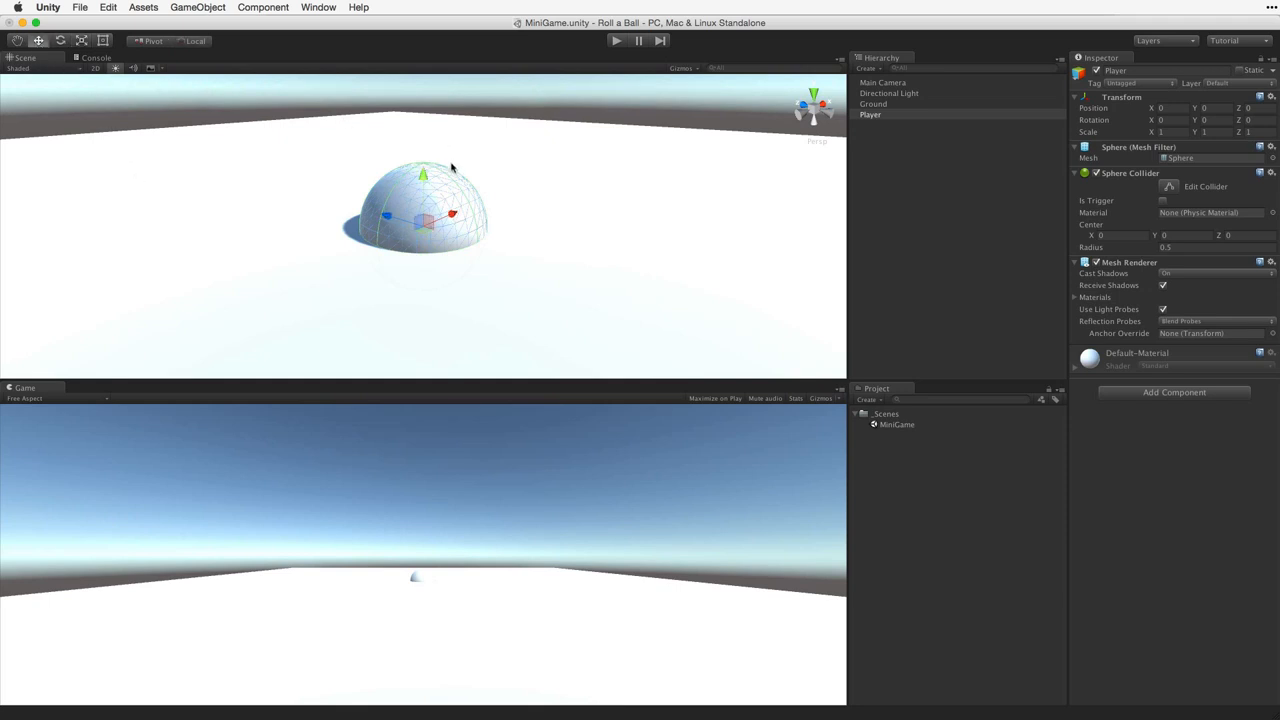
{"action": "mouse_move", "coordinate": [424, 179]}
{"action": "left_mouse_down"}
{"action": "mouse_move", "coordinate": [426, 96]}
{"action": "mouse_move", "coordinate": [410, 193]}
{"action": "mouse_move", "coordinate": [406, 124]}
{"action": "mouse_move", "coordinate": [410, 173]}
{"action": "left_mouse_up"}
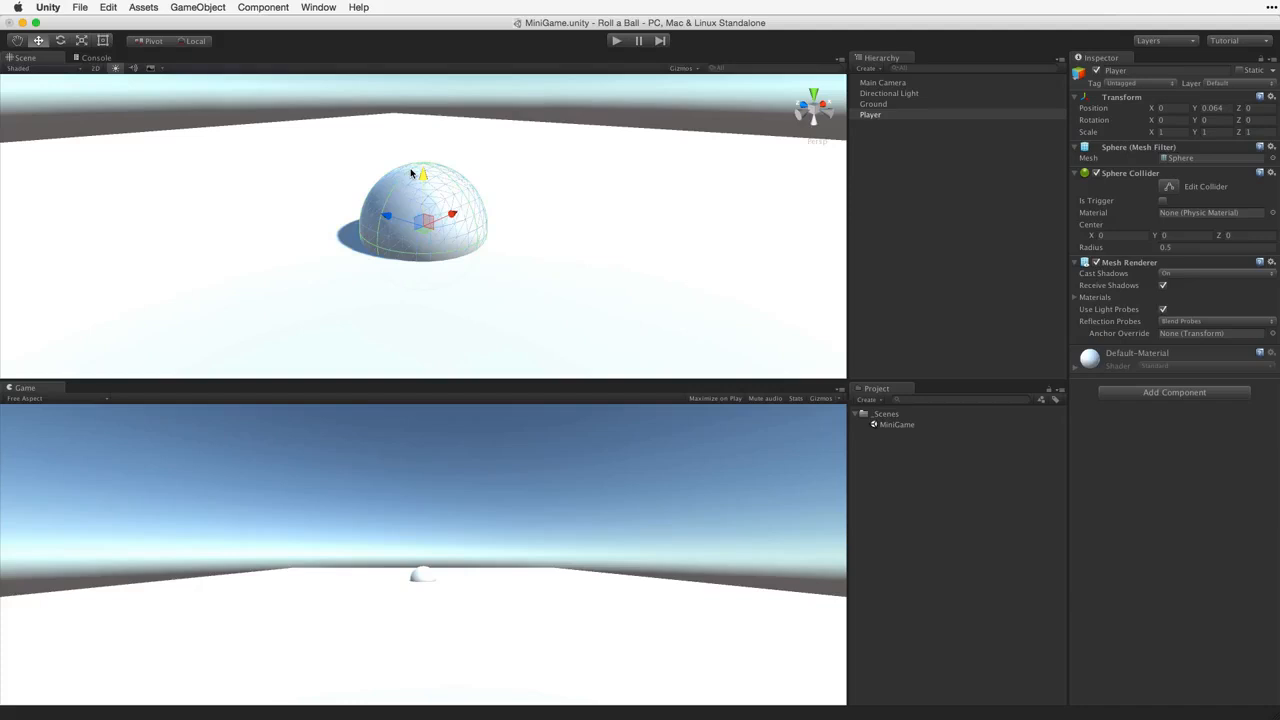
{"action": "left_click", "coordinate": [1226, 108]}
{"action": "type", "text": ".5"}
{"action": "key", "text": "Return"}
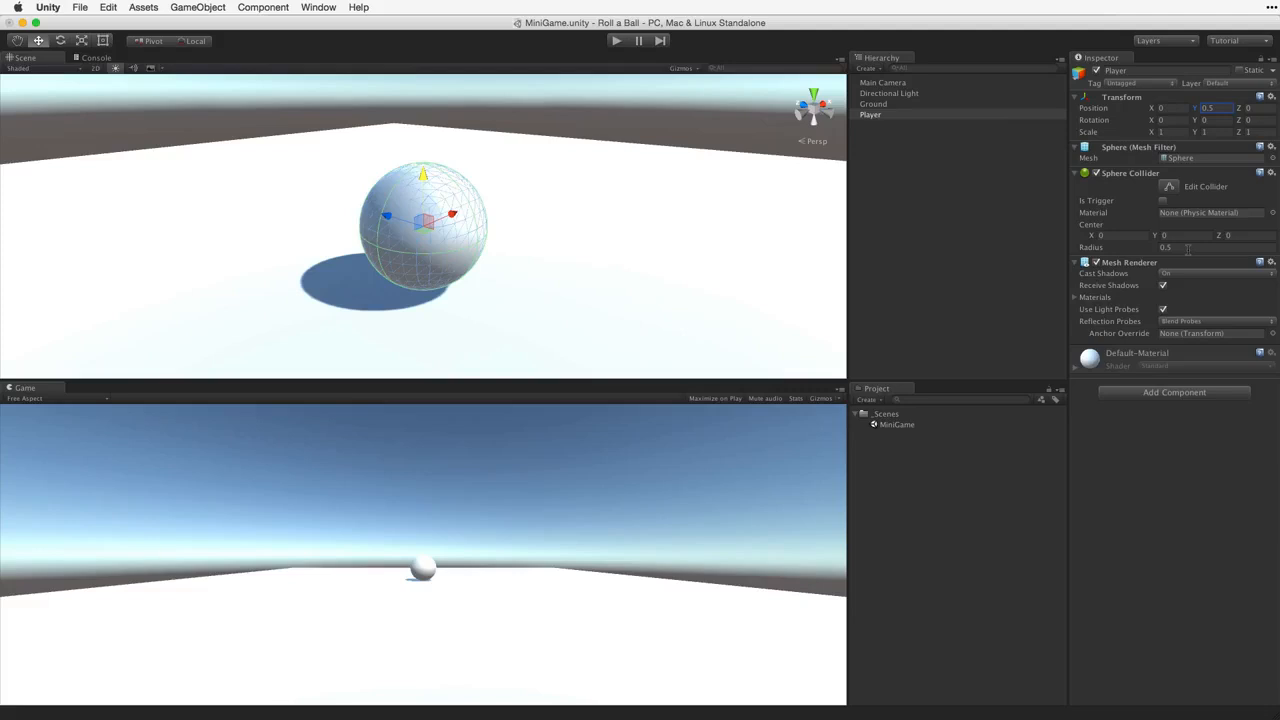
{"action": "left_click_drag", "start_coordinate": [412, 254], "coordinate": [277, 283], "text": "alt"}
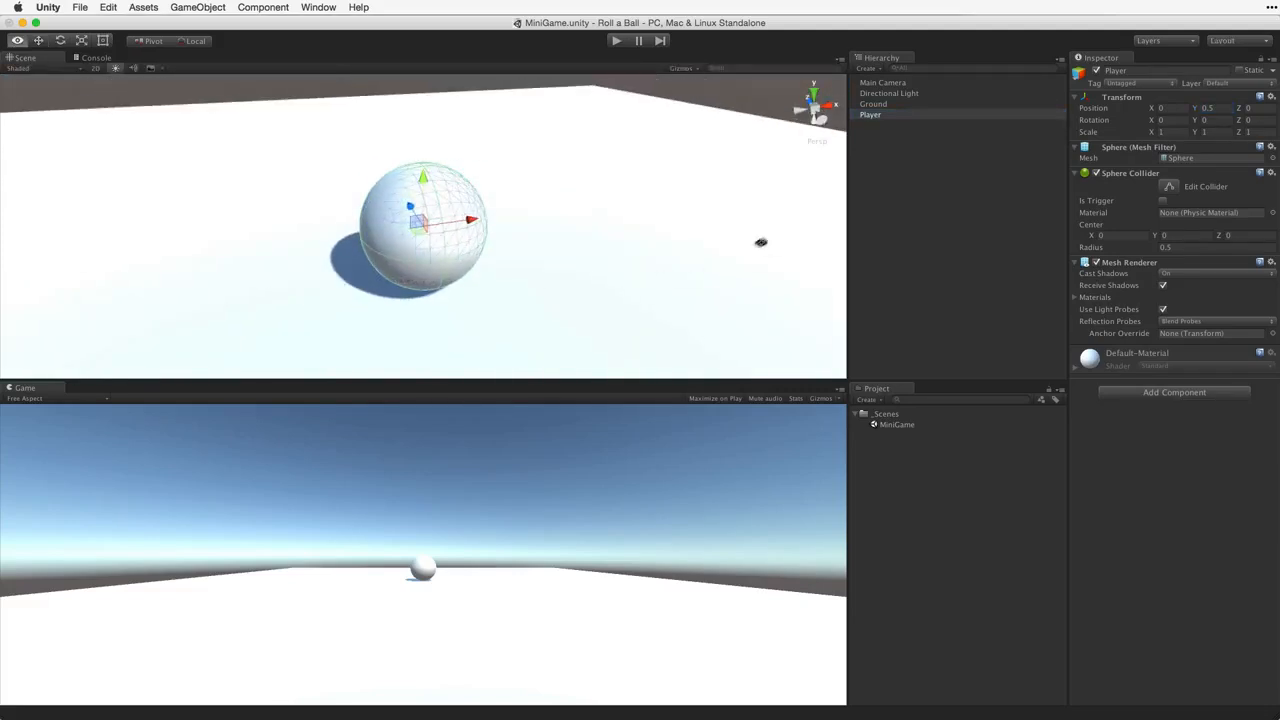
{"action": "left_click_drag", "start_coordinate": [760, 243], "coordinate": [814, 180], "text": "alt"}
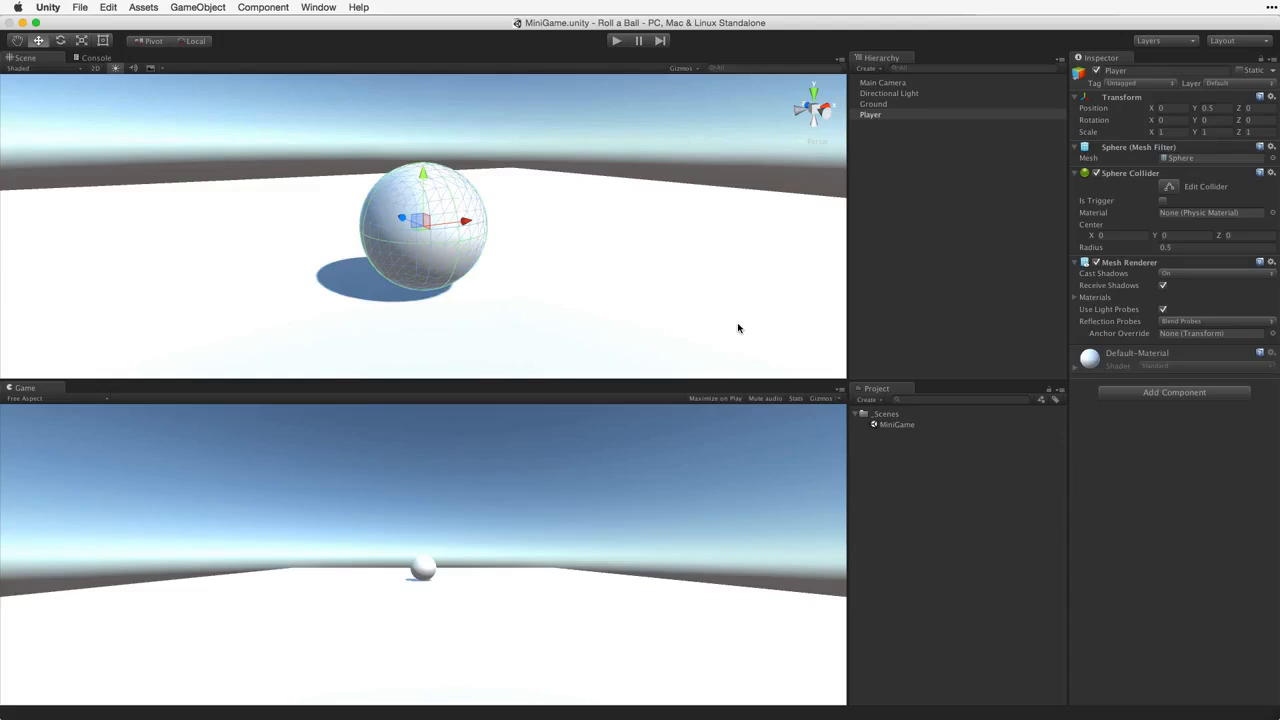
- Create a project folder named Materials alongside the _Scenes folder
{"action": "left_click", "coordinate": [867, 400]}
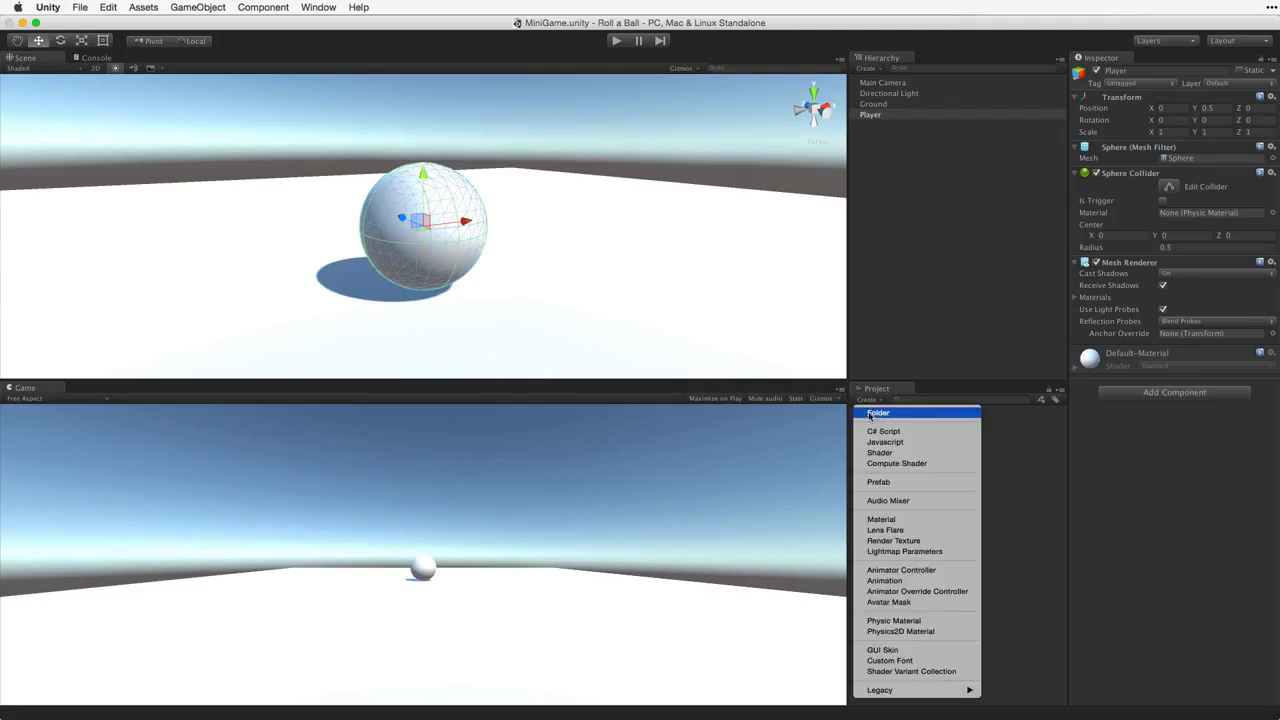
{"action": "left_click", "coordinate": [877, 413]}
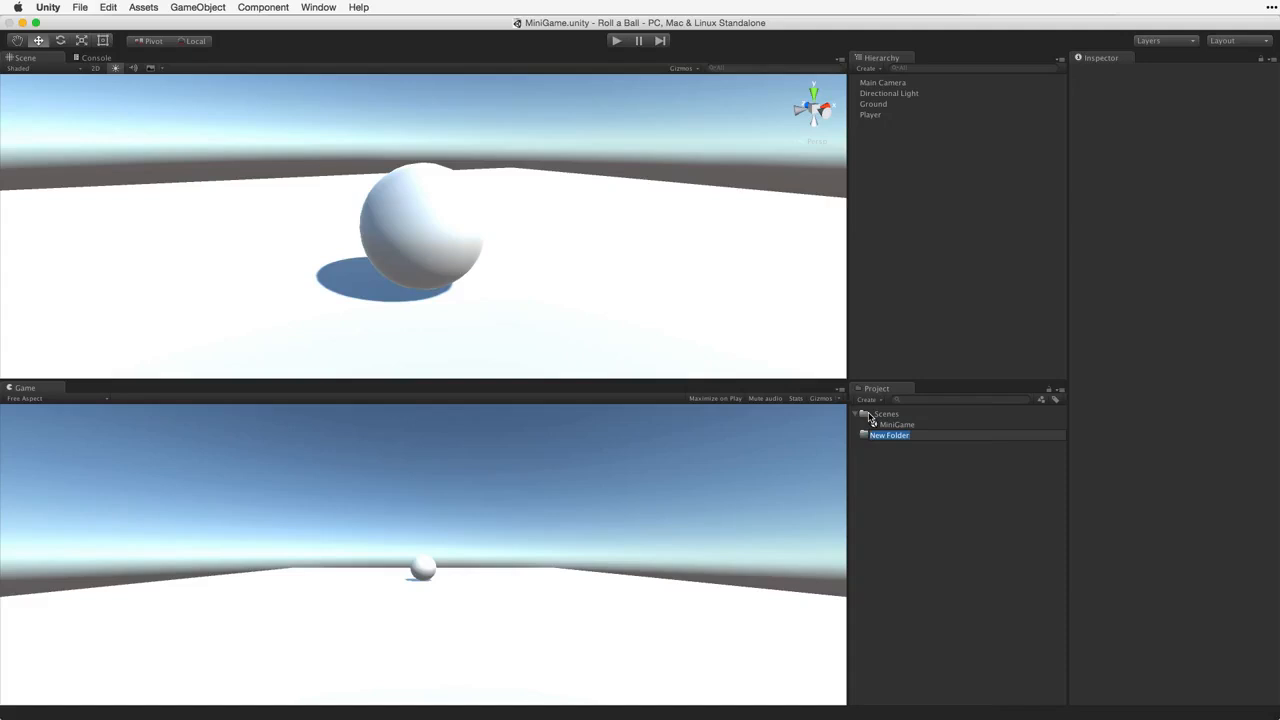
{"action": "type", "text": "Materials"}
{"action": "key", "text": "Return"}
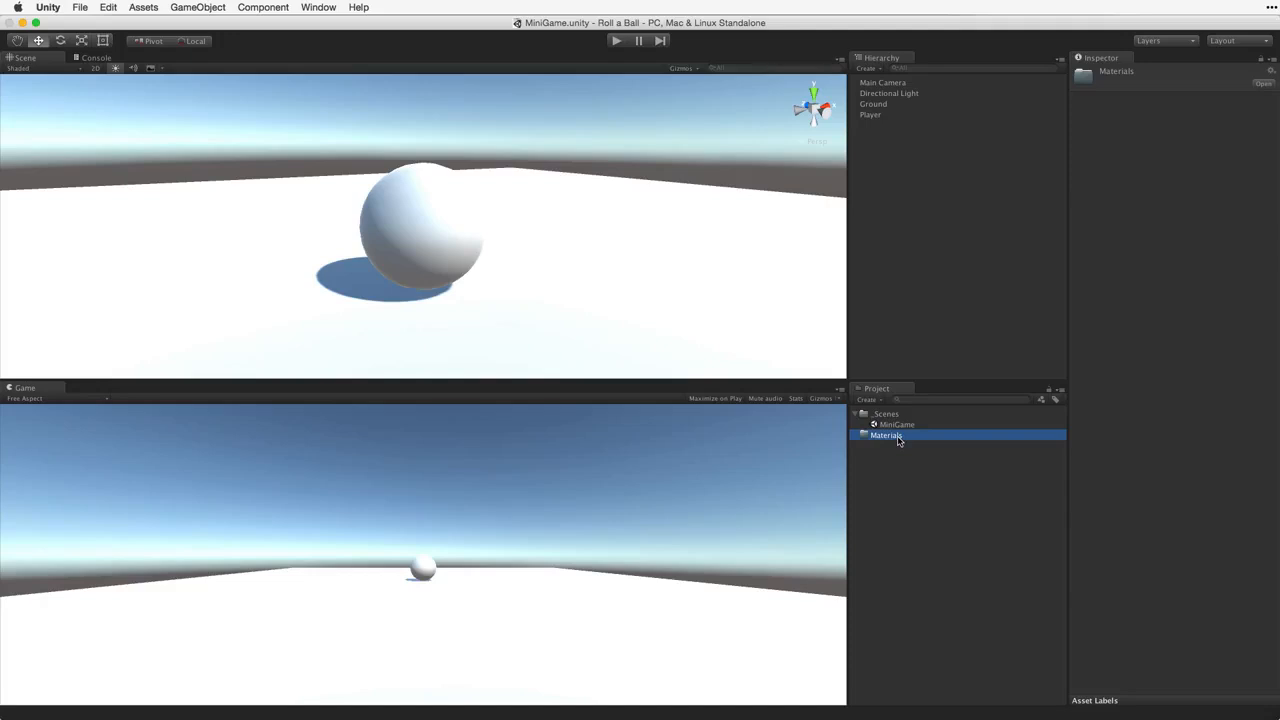
- Create a new material named Background inside the Materials folder
{"action": "left_click", "coordinate": [868, 400]}
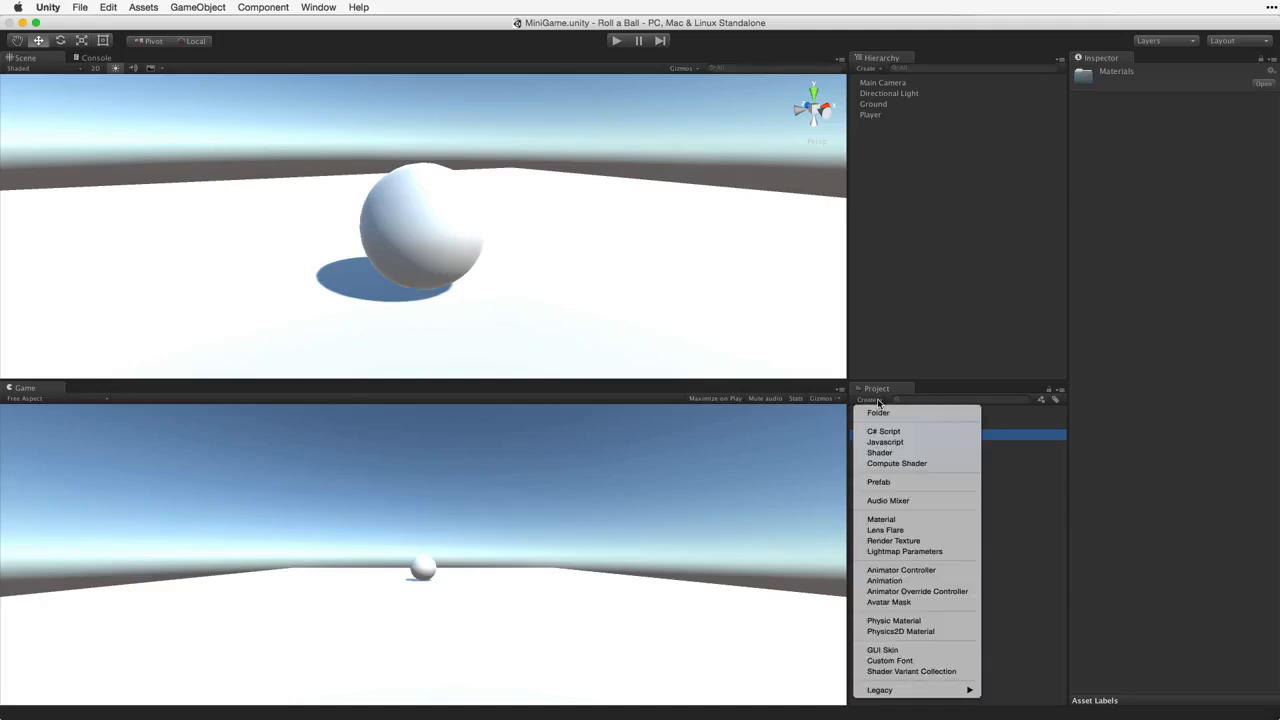
{"action": "left_click", "coordinate": [881, 519]}
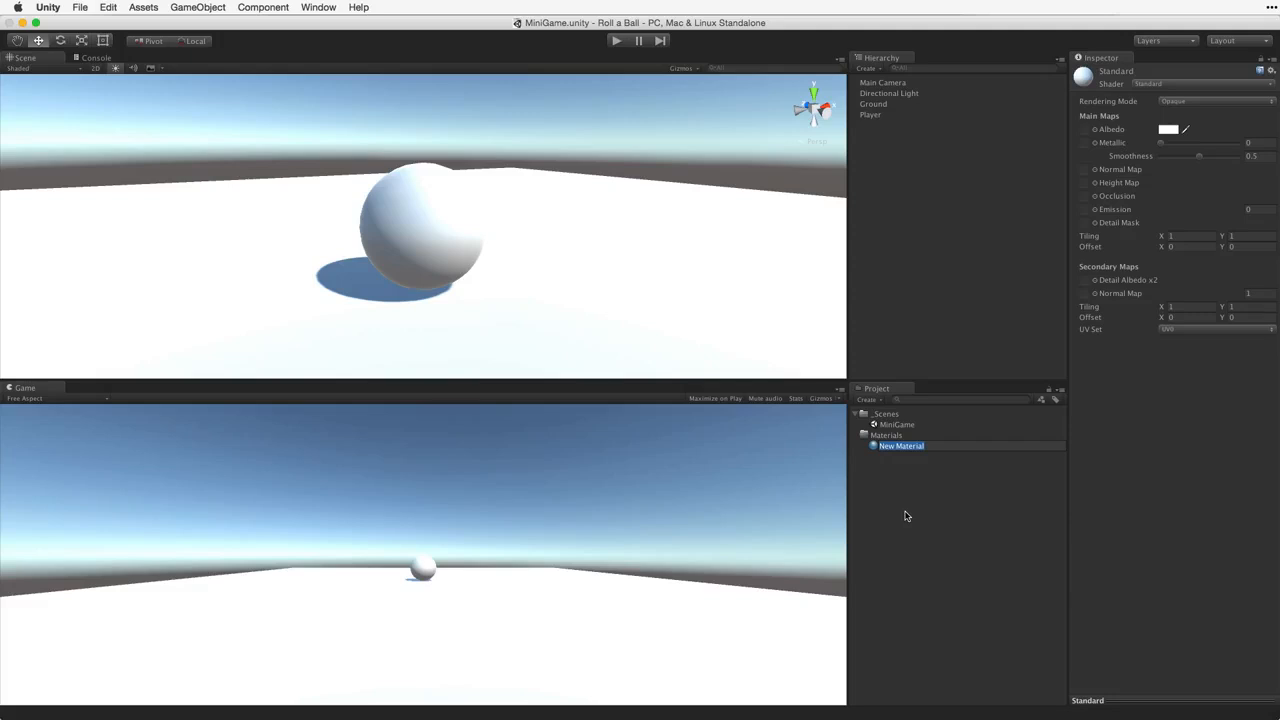
{"action": "type", "text": "Background"}
{"action": "key", "text": "Return"}
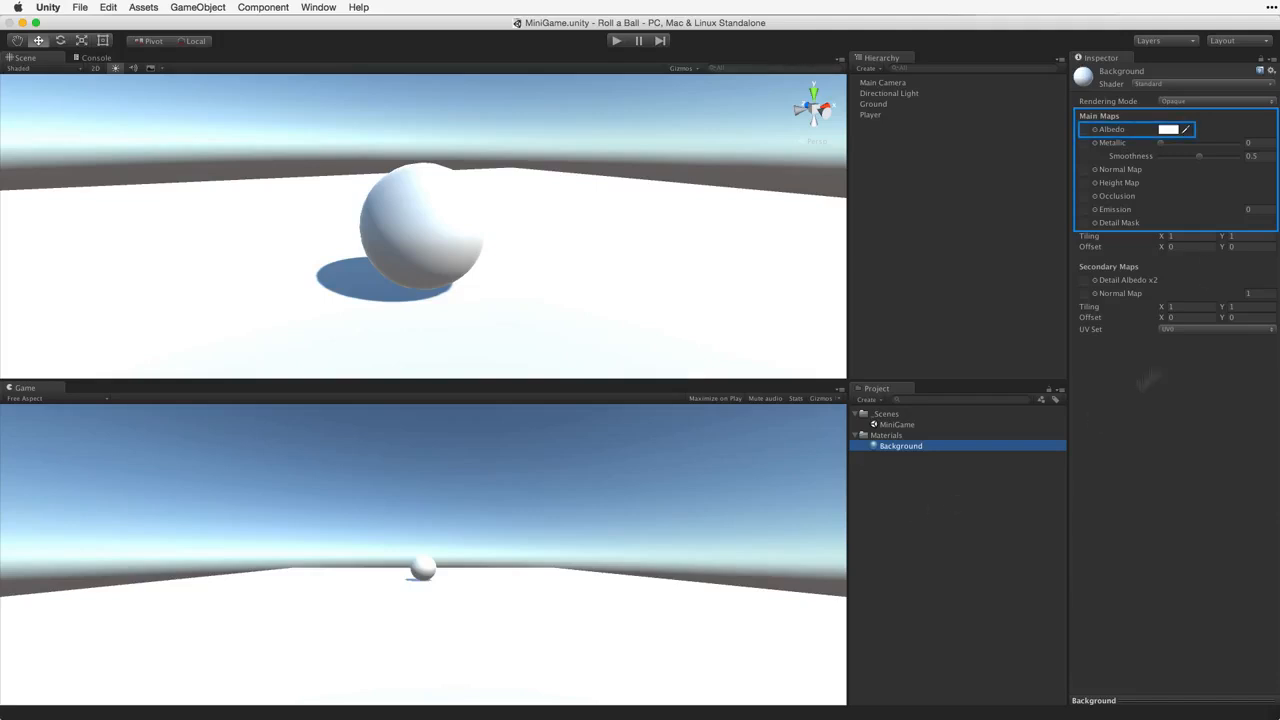
- Set the Background material's Albedo colour to red 0, green 32 and blue 64
{"action": "left_click", "coordinate": [1168, 131]}
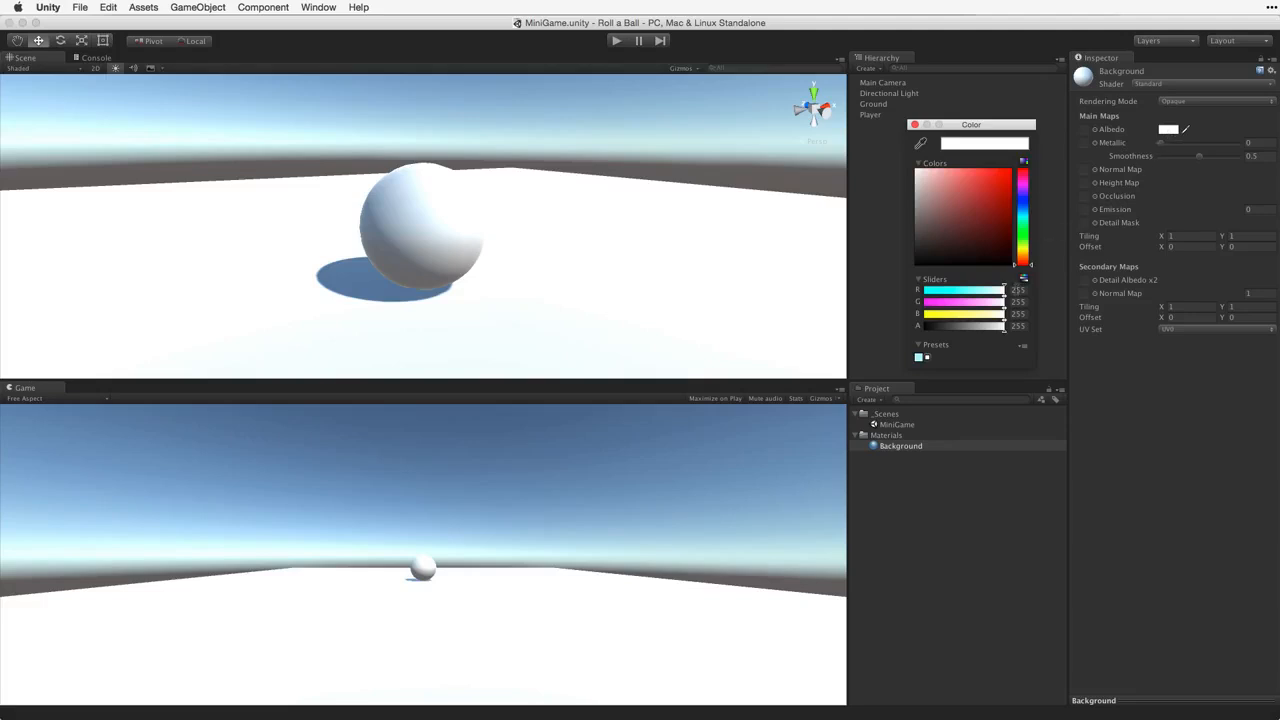
{"action": "left_click", "coordinate": [1016, 290]}
{"action": "type", "text": "0"}
{"action": "key", "text": "Tab"}
{"action": "type", "text": "32"}
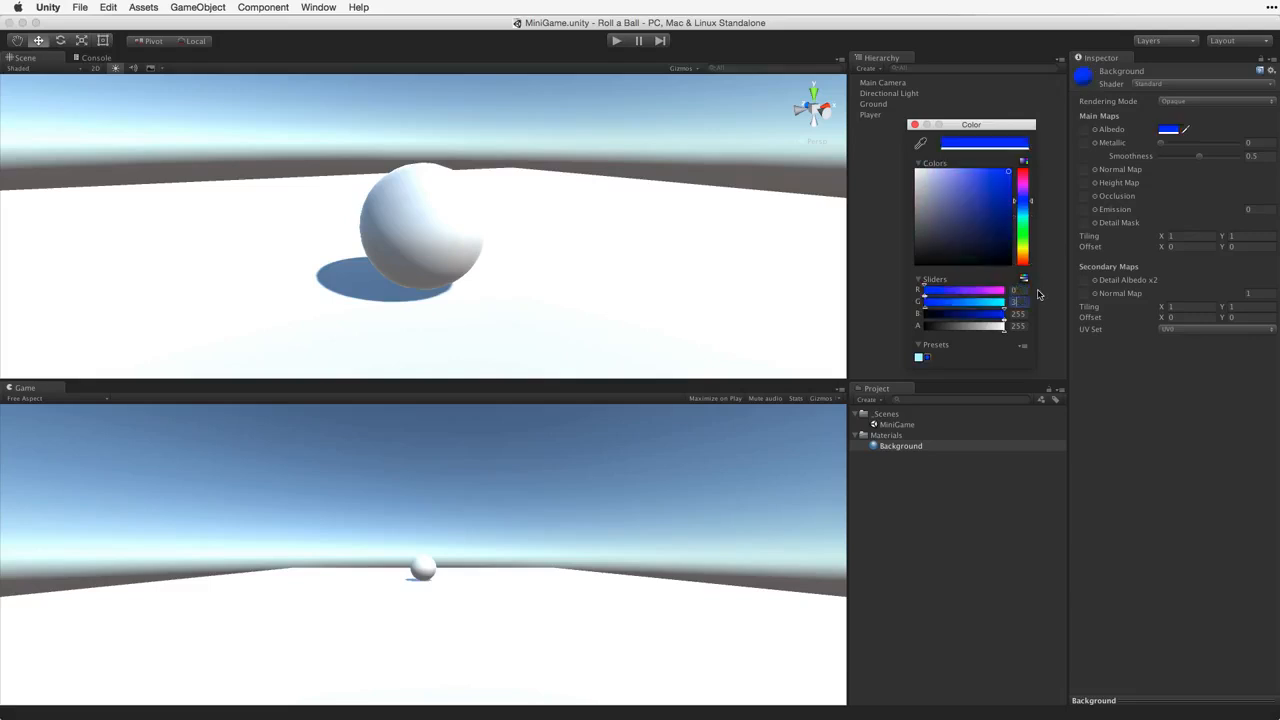
{"action": "key", "text": "Tab"}
{"action": "type", "text": "64"}
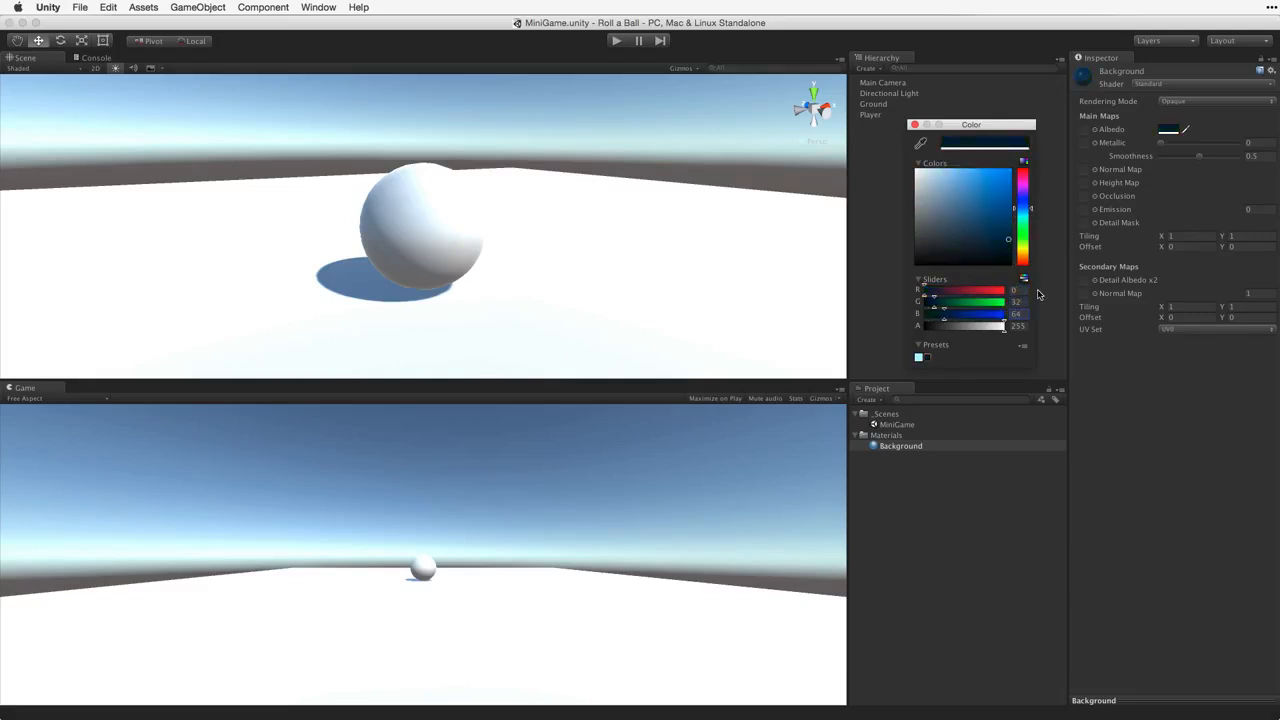
{"action": "left_click", "coordinate": [914, 124]}
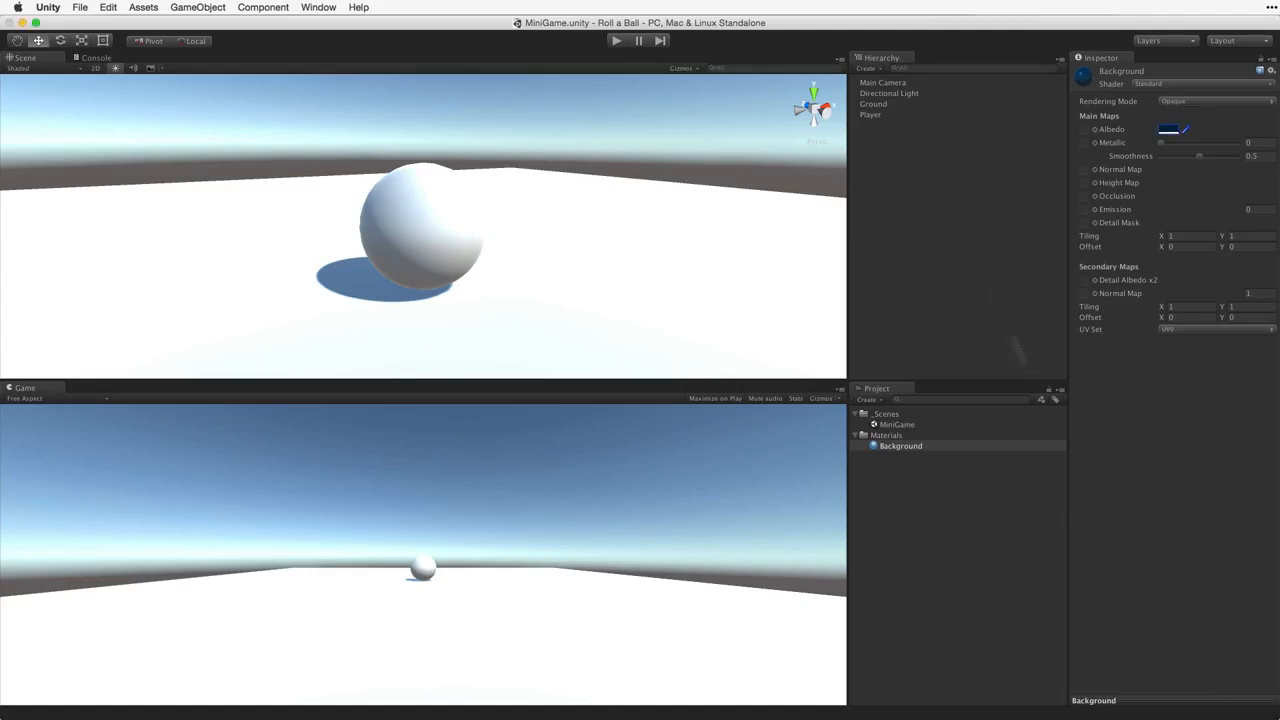
- Expand the Background material's preview and apply the material to the Ground plane in the Scene view
{"action": "left_click", "coordinate": [1209, 700]}
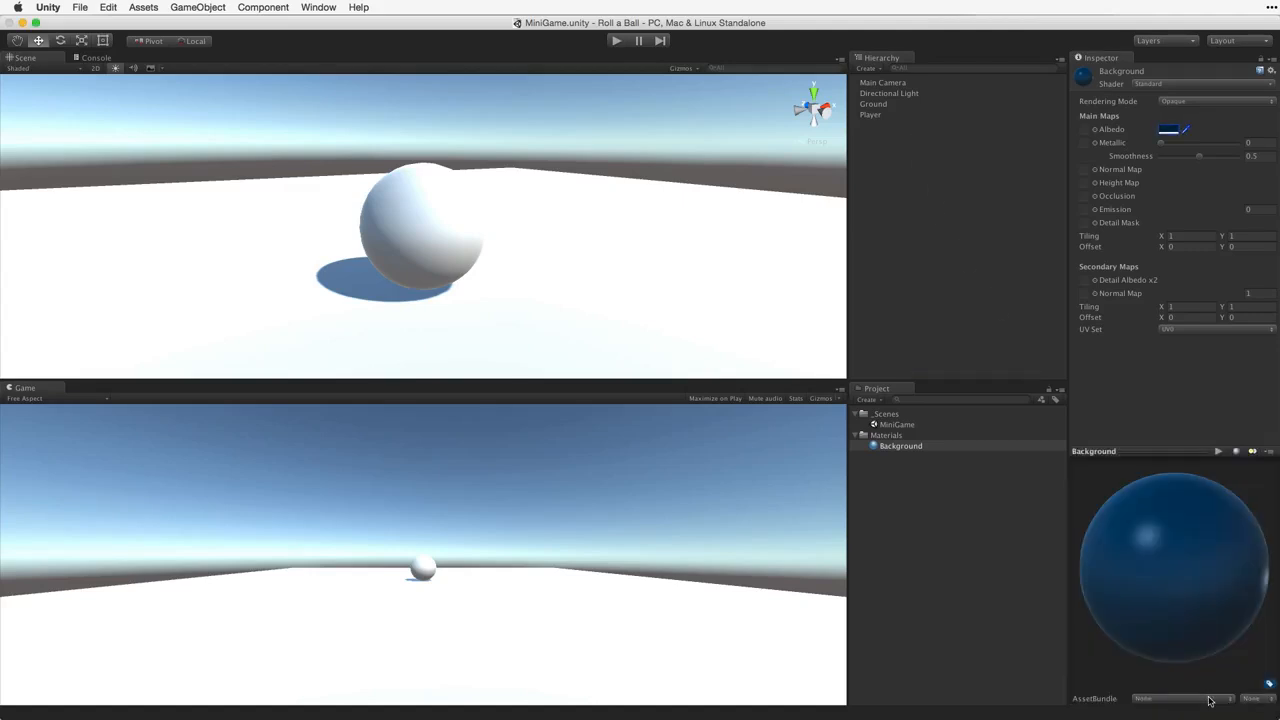
{"action": "left_click", "coordinate": [913, 447]}
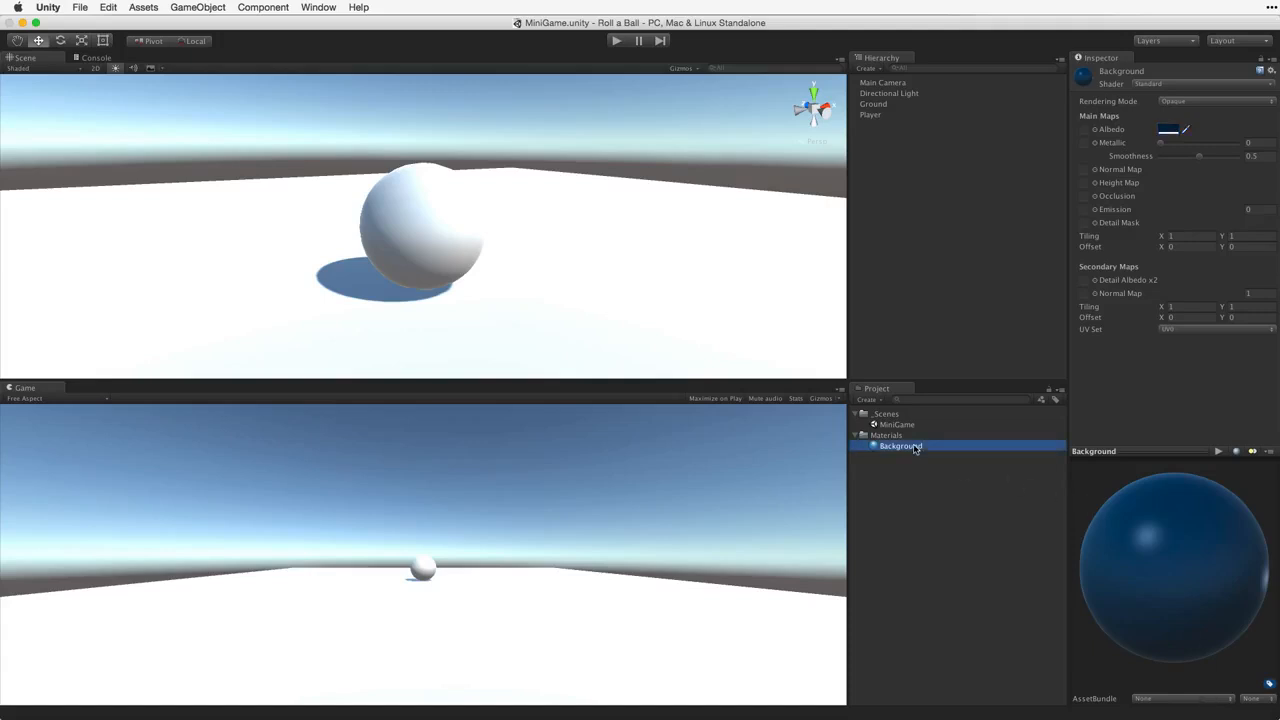
{"action": "left_click_drag", "start_coordinate": [913, 447], "coordinate": [741, 299]}
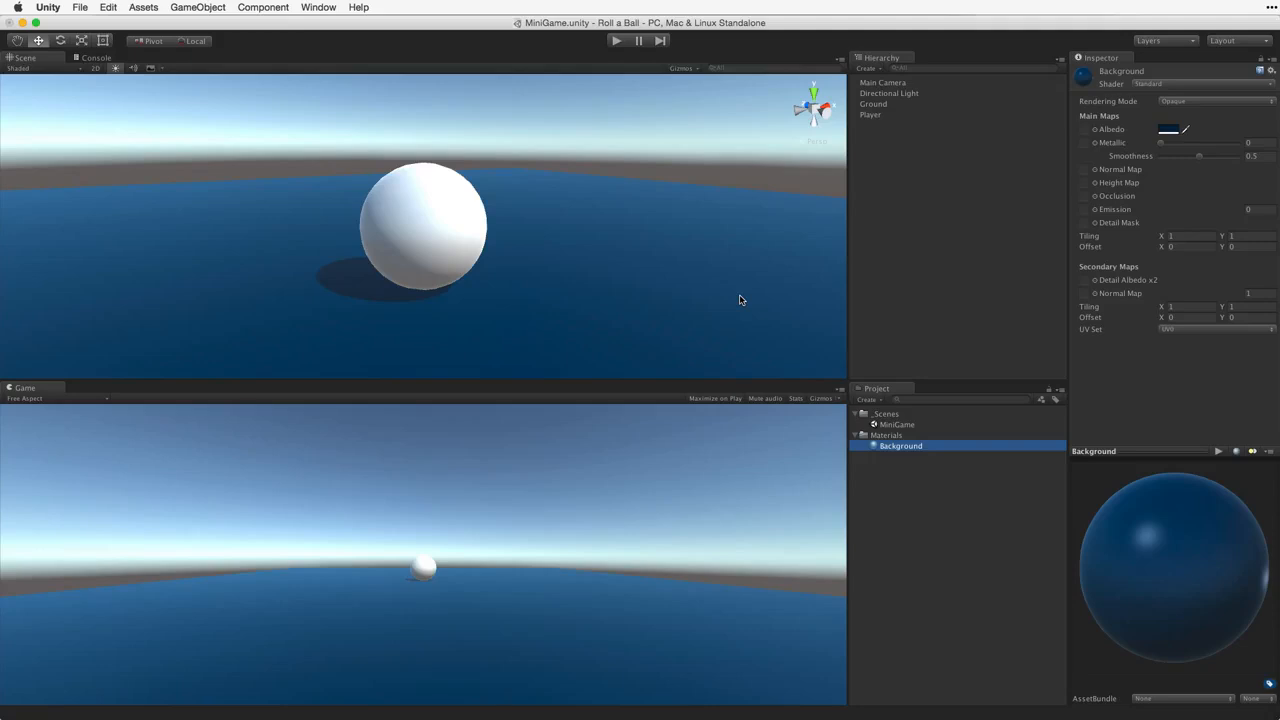
- Set the Directional Light's Y rotation to 60
{"action": "left_click", "coordinate": [920, 97]}
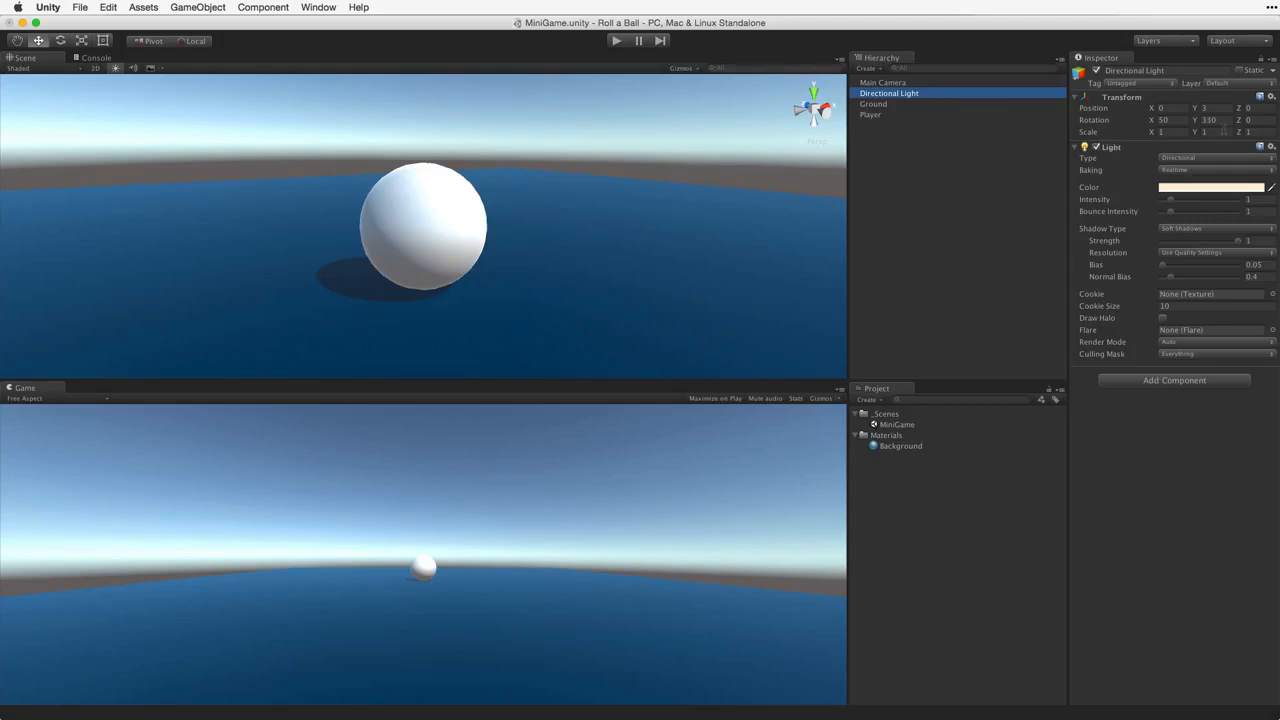
{"action": "left_click", "coordinate": [1212, 121]}
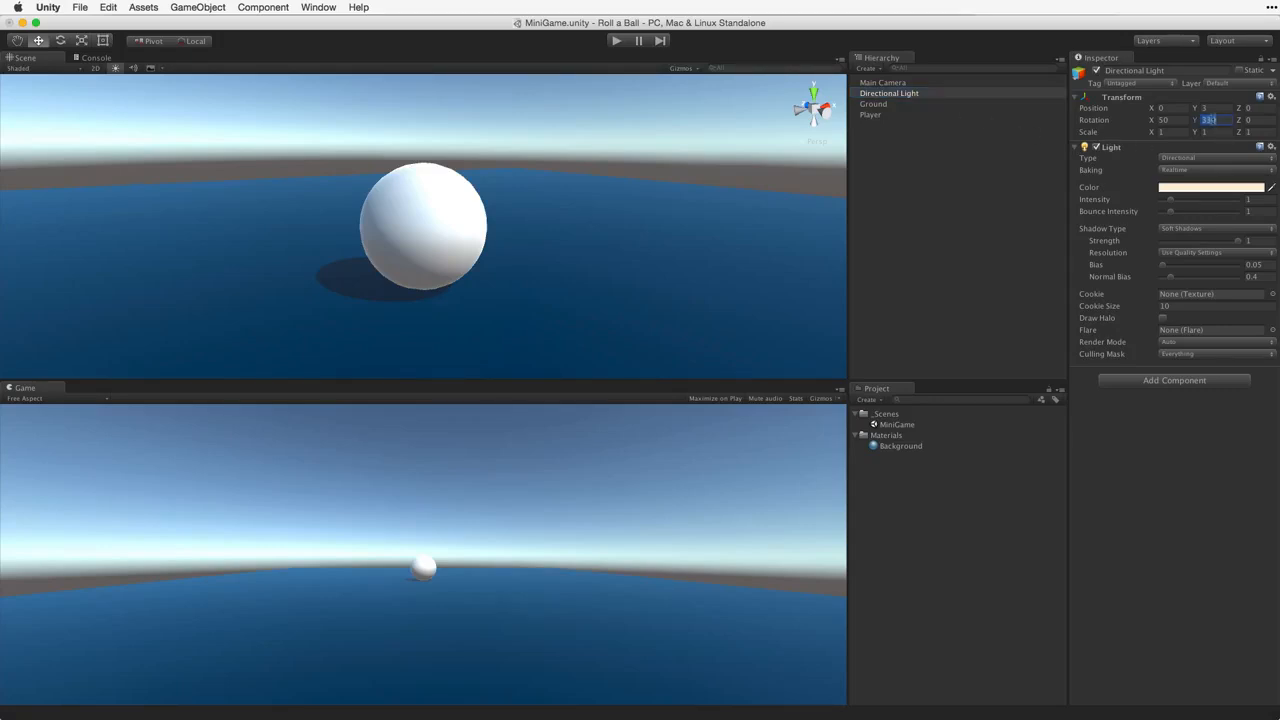
{"action": "type", "text": "60"}
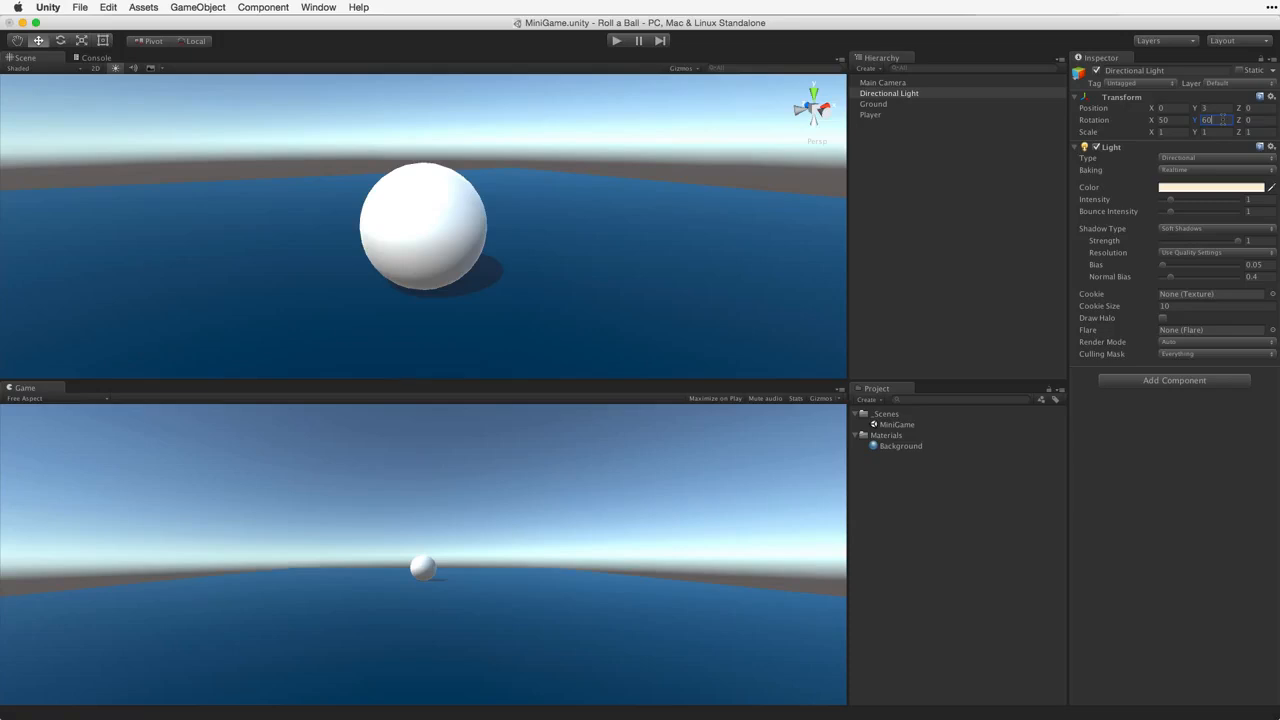